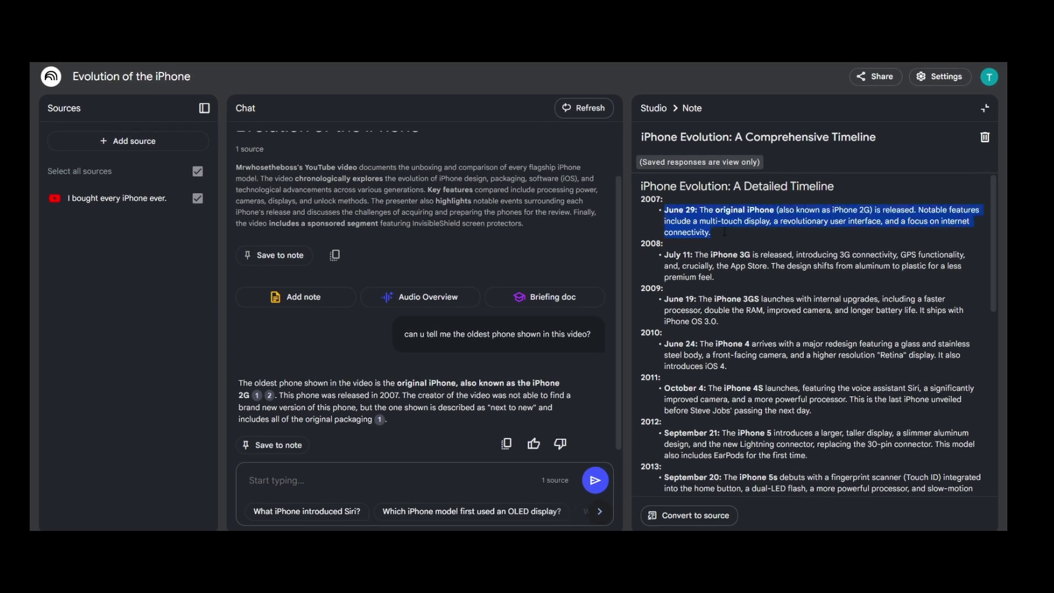
Step: Close the iPhone timeline note and return the Studio panel to its overview
left_click_drag(640, 199, 768, 257)
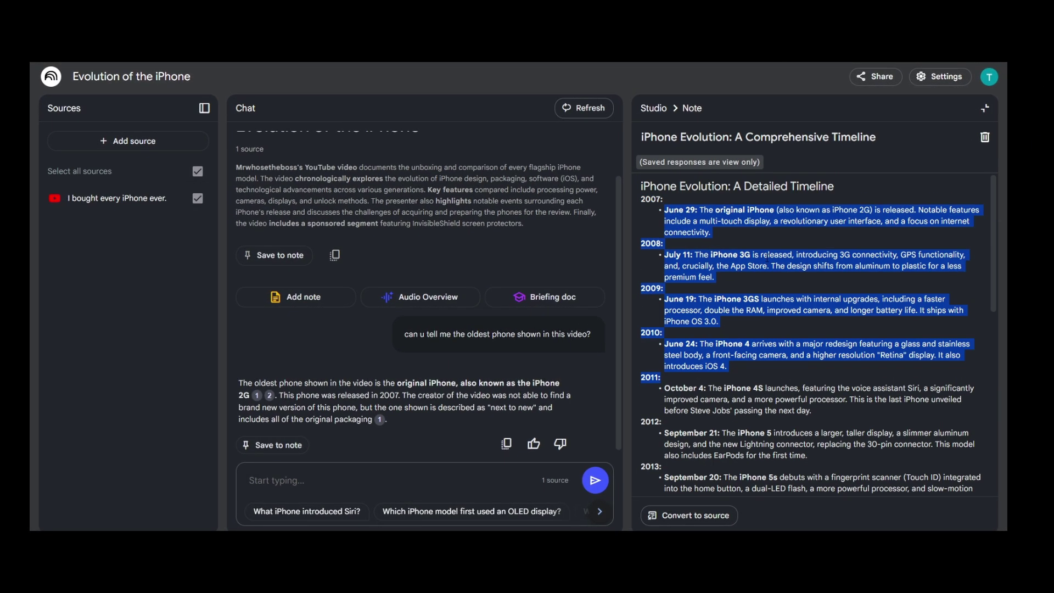
left_click(767, 256)
left_click(655, 109)
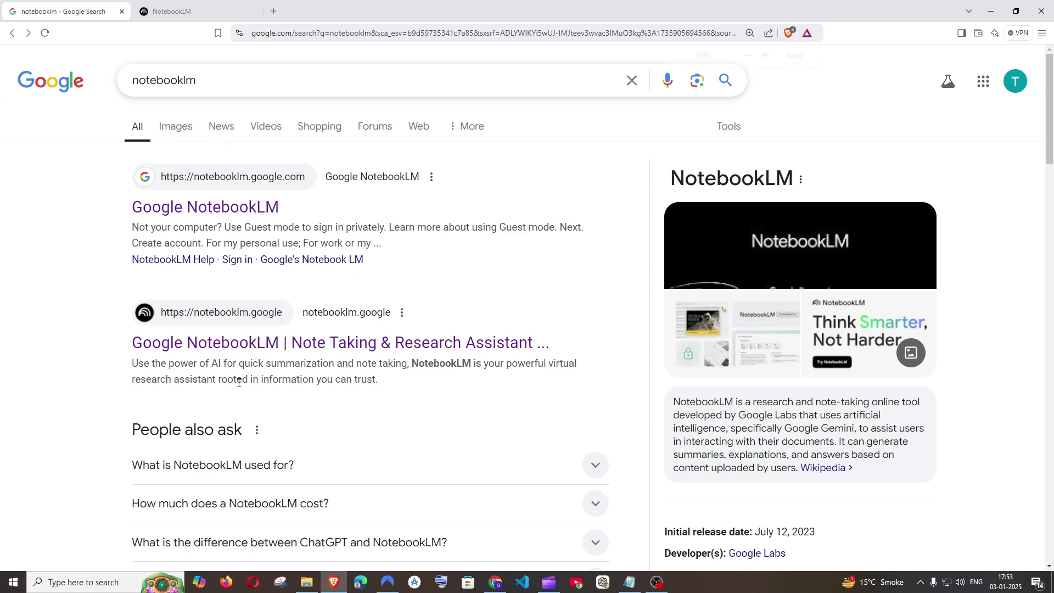
Step: Open the notebooklm.google result to reach the zoomed 'Think Smarter, Not Harder' landing page
key("ctrl+plus")
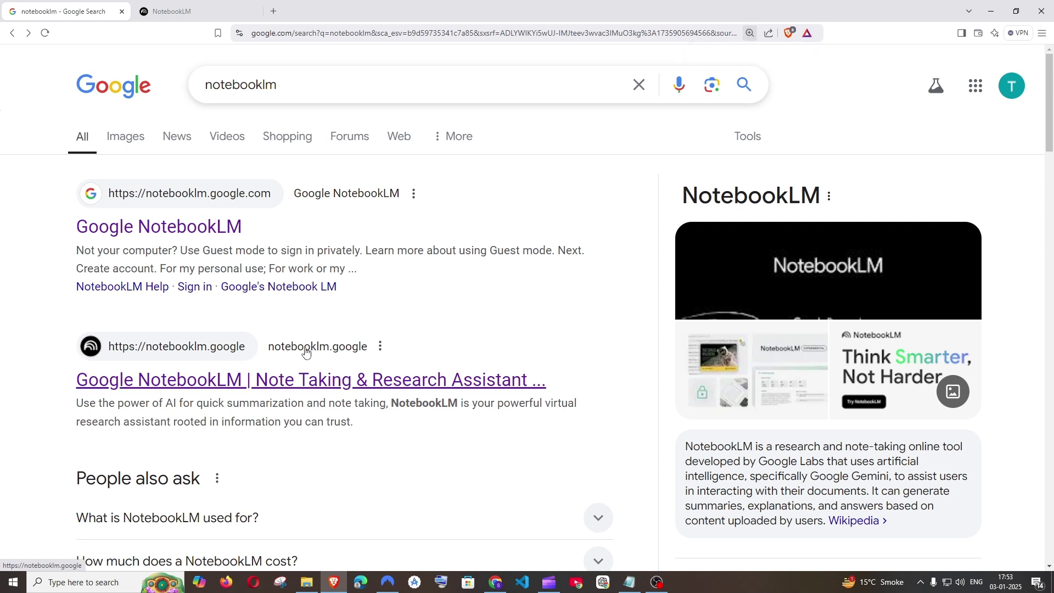
left_click(176, 389)
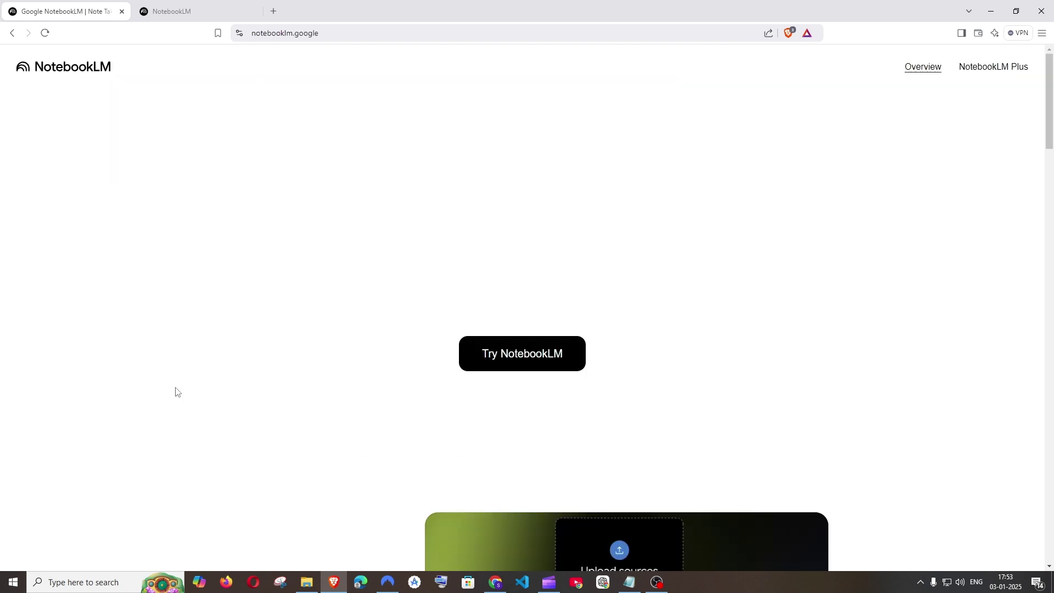
key("ctrl+plus")
key("ctrl+plus")
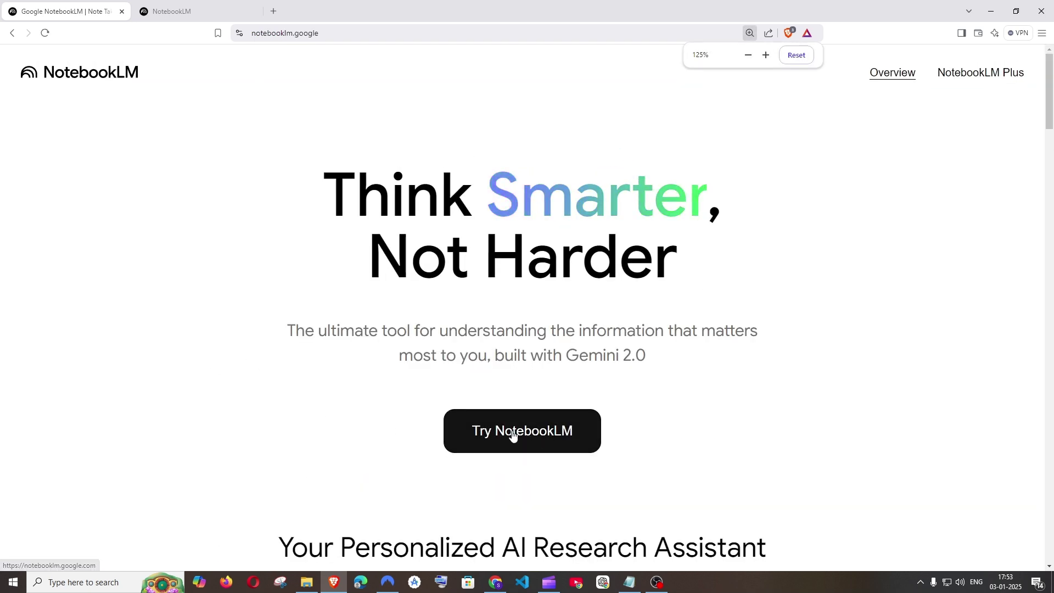
Step: Launch NotebookLM, create a new untitled notebook and bring back its Add sources dialog
left_click(512, 432)
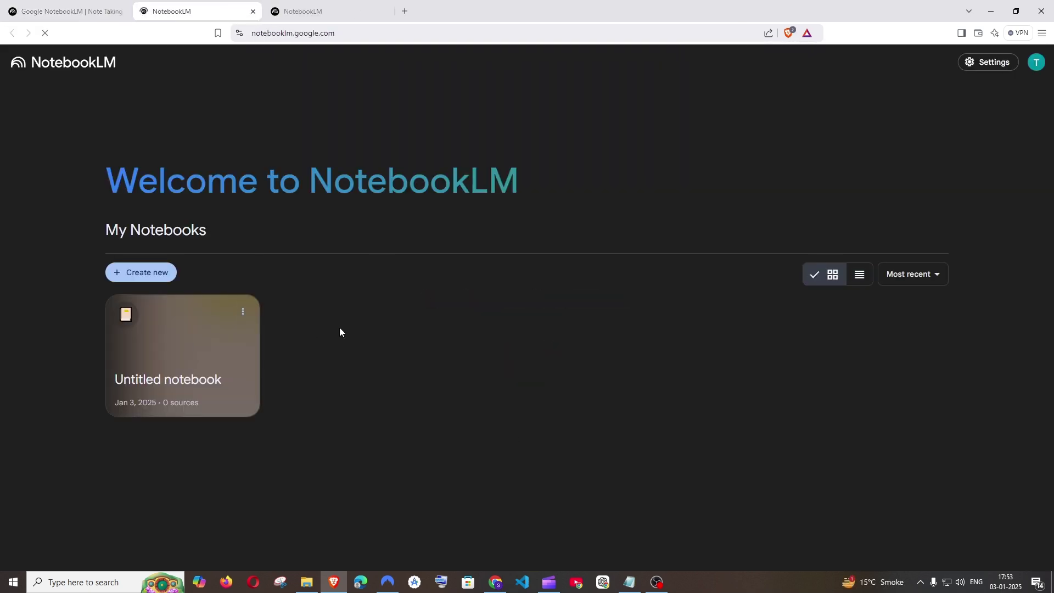
key("ctrl+plus")
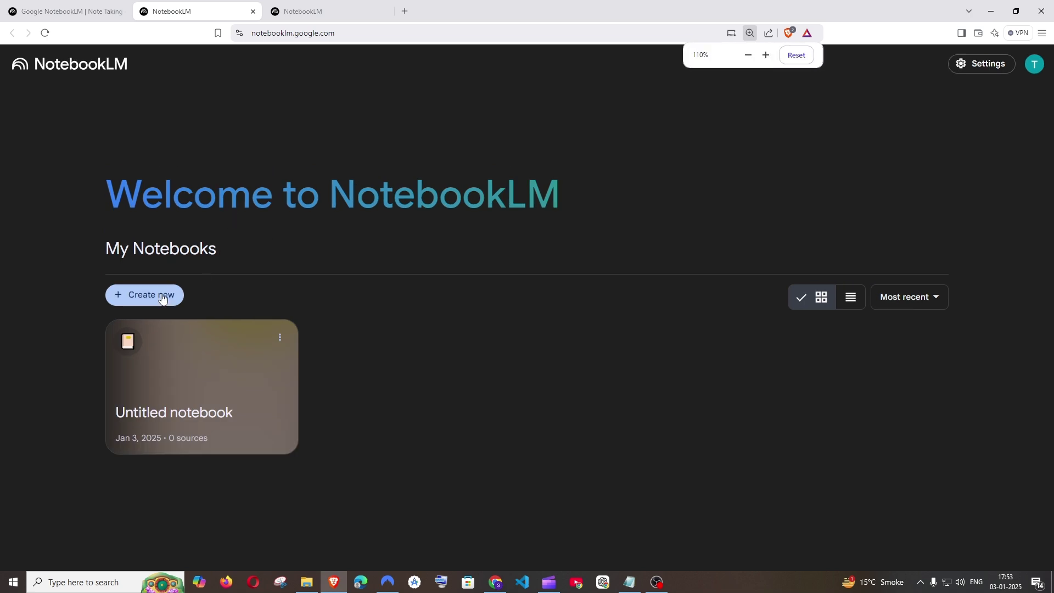
left_click(152, 296)
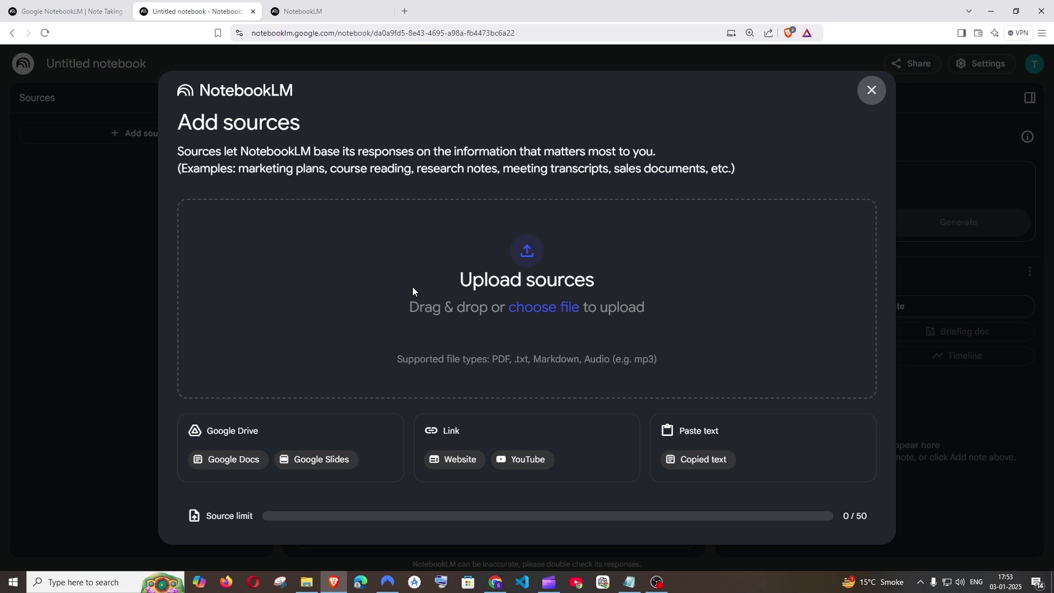
left_click(872, 91)
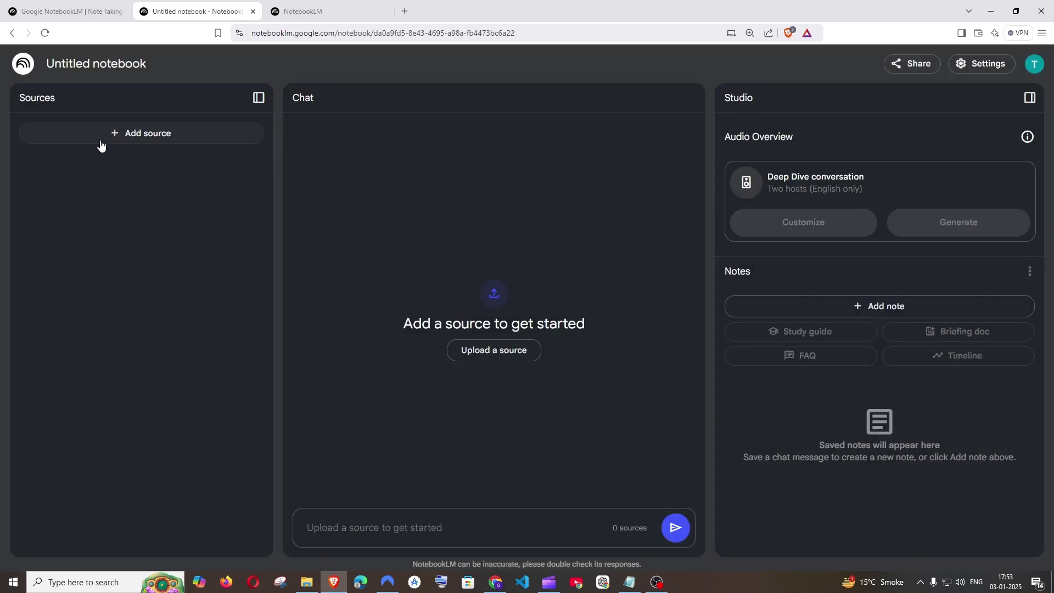
left_click(129, 133)
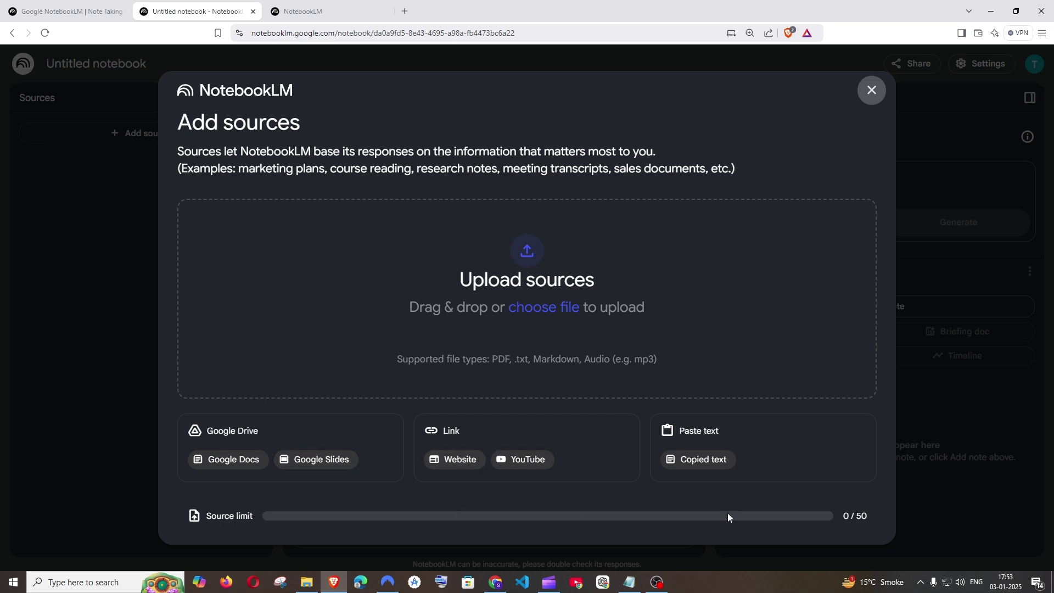
double_click(865, 517)
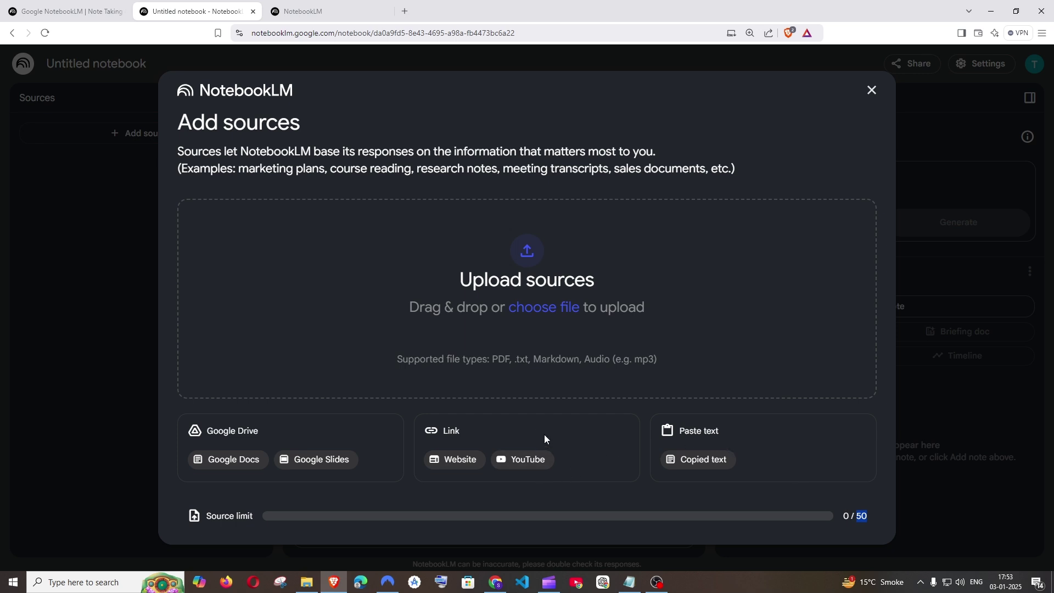
Step: Copy the share link of the YouTube video 'I bought every iPhone ever.'
left_click(496, 582)
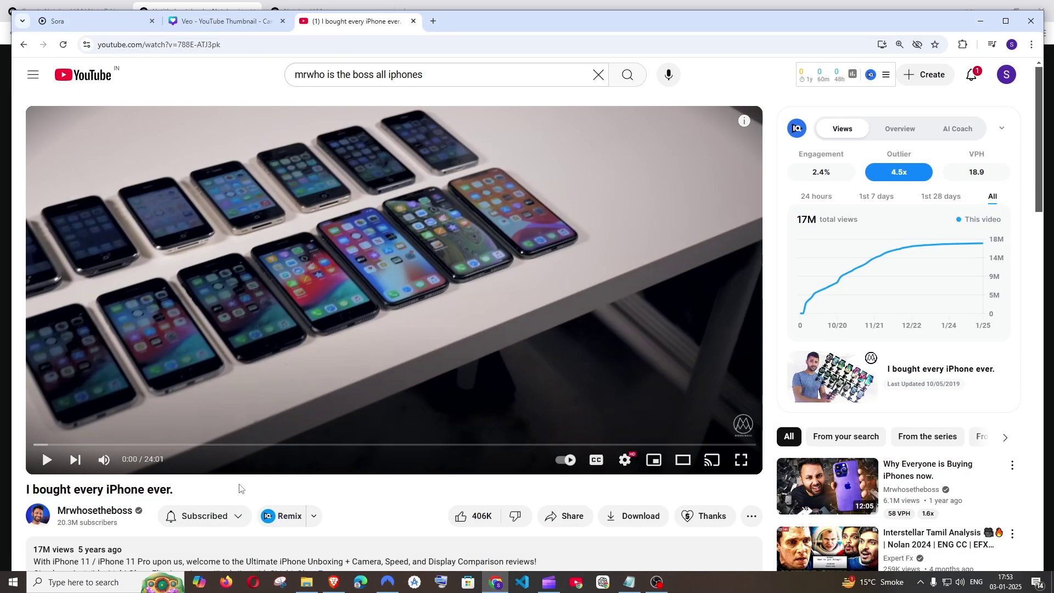
left_click_drag(188, 497, 33, 496)
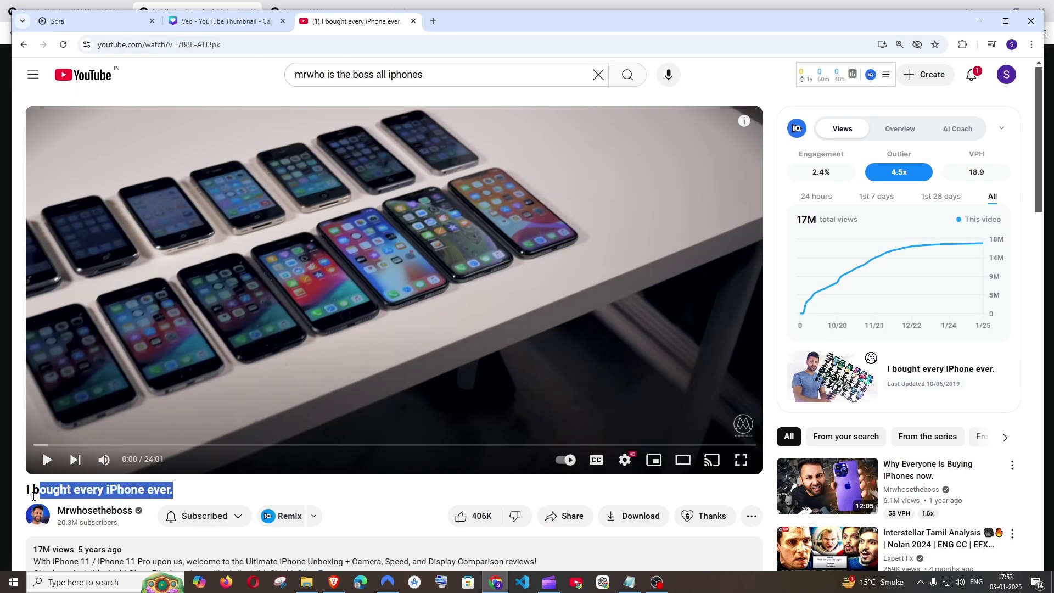
left_click(566, 521)
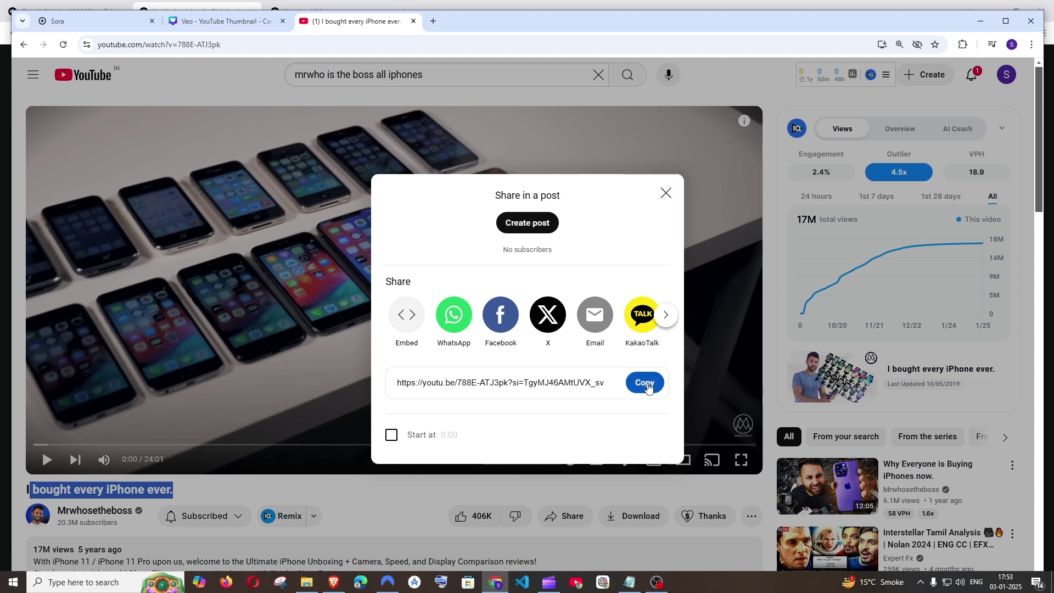
left_click(644, 383)
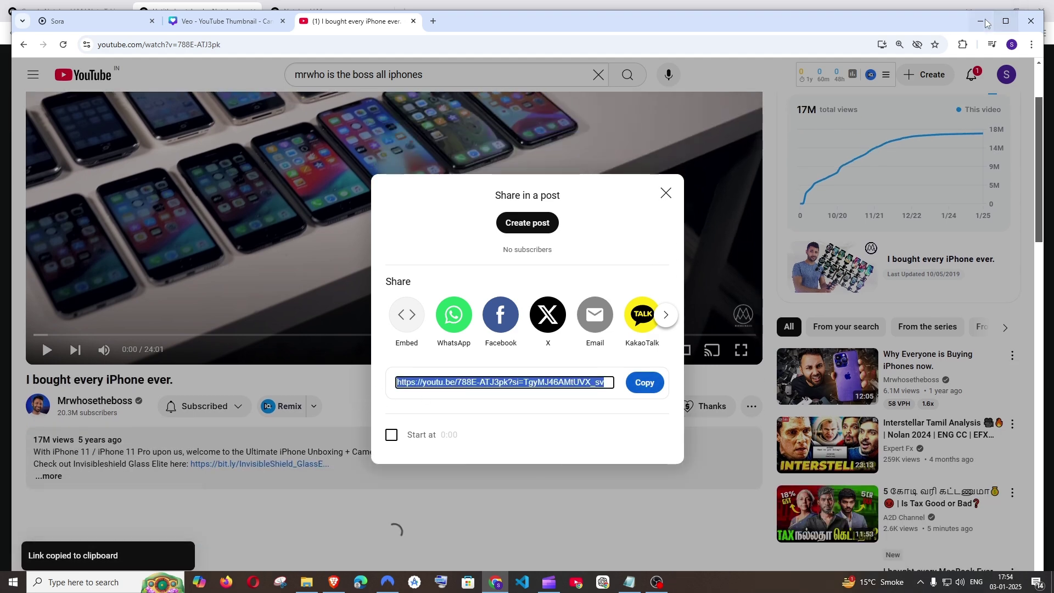
key("alt+Tab")
Step: Paste the copied YouTube link as a source and insert it into the notebook
left_click(523, 464)
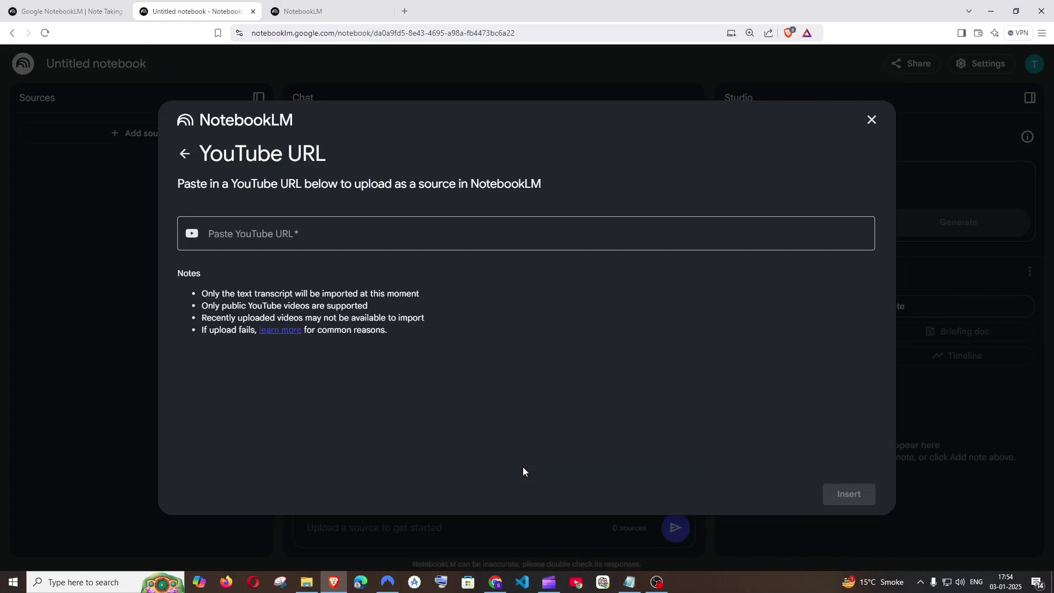
left_click(262, 241)
key("ctrl+v")
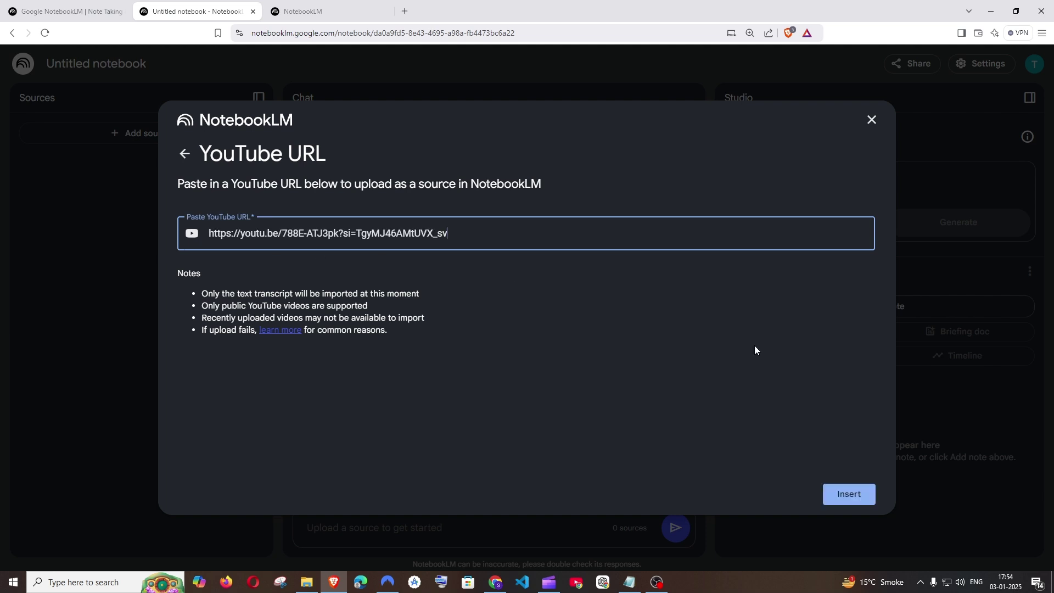
left_click(850, 495)
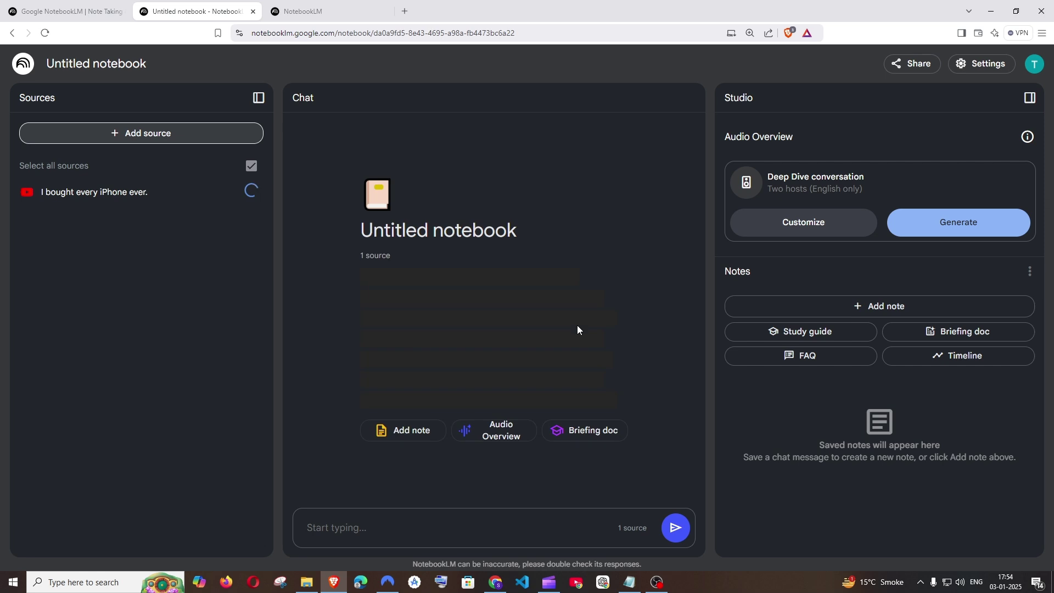
left_click(130, 134)
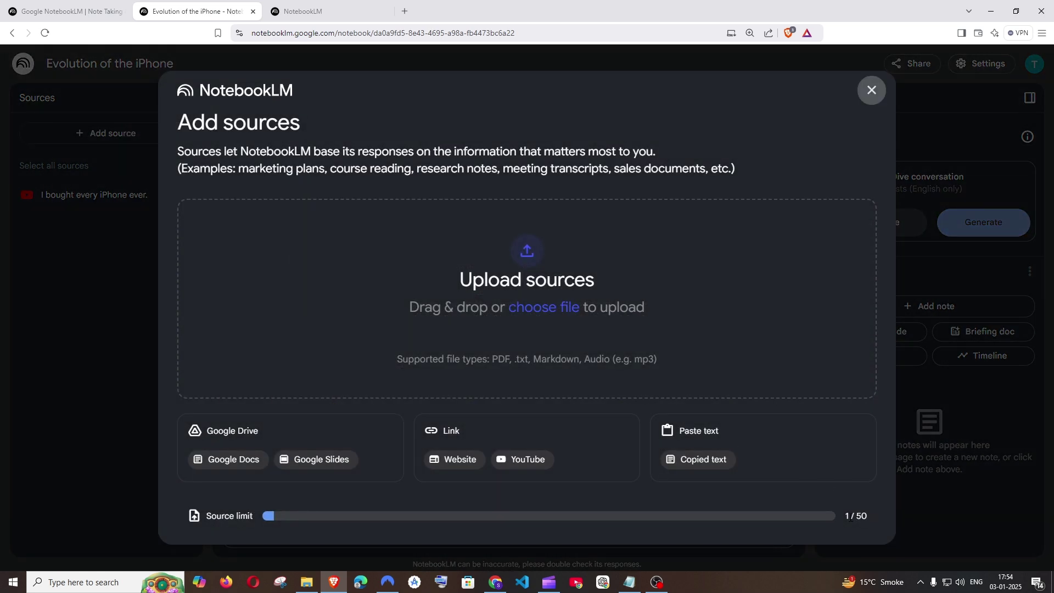
left_click_drag(848, 515, 869, 516)
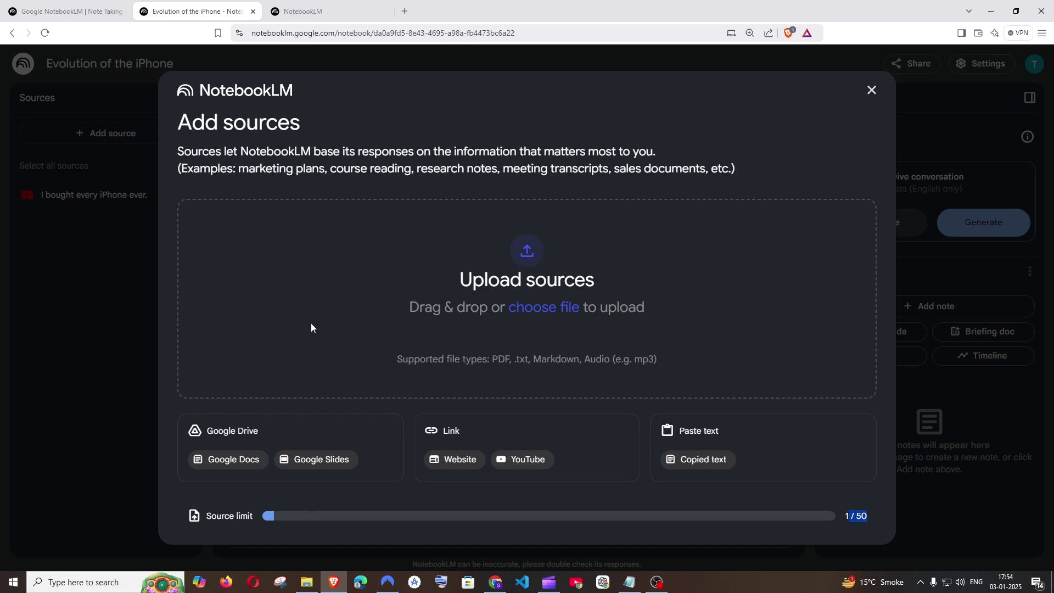
left_click(871, 91)
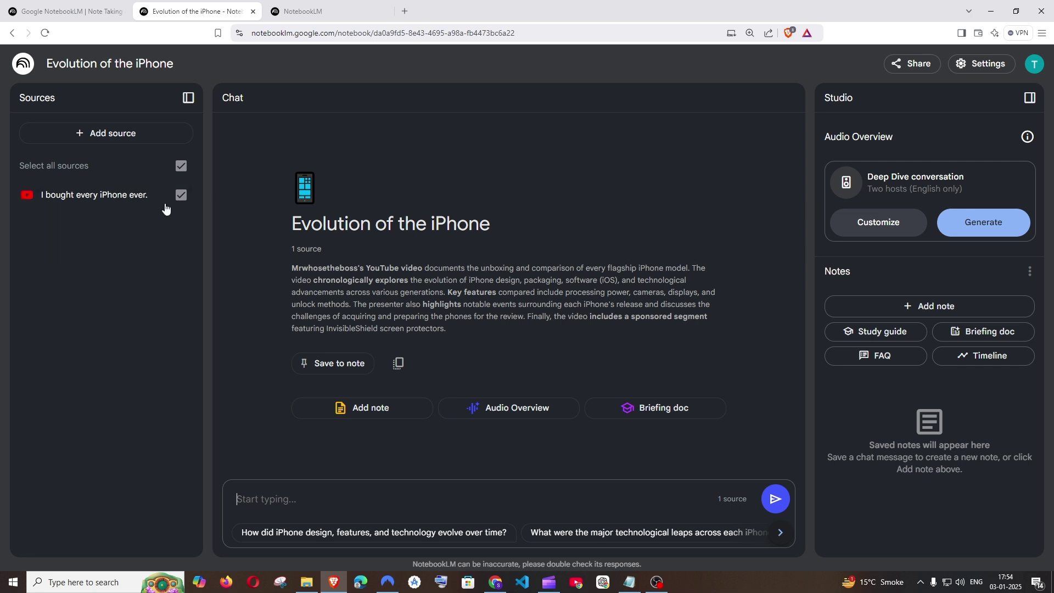
Step: Ask 'can u tell me the oldest phone shown in this video?' and read the iPhone 2G answer
left_click(352, 513)
type("can u tell me the oldest phone shown in this video?")
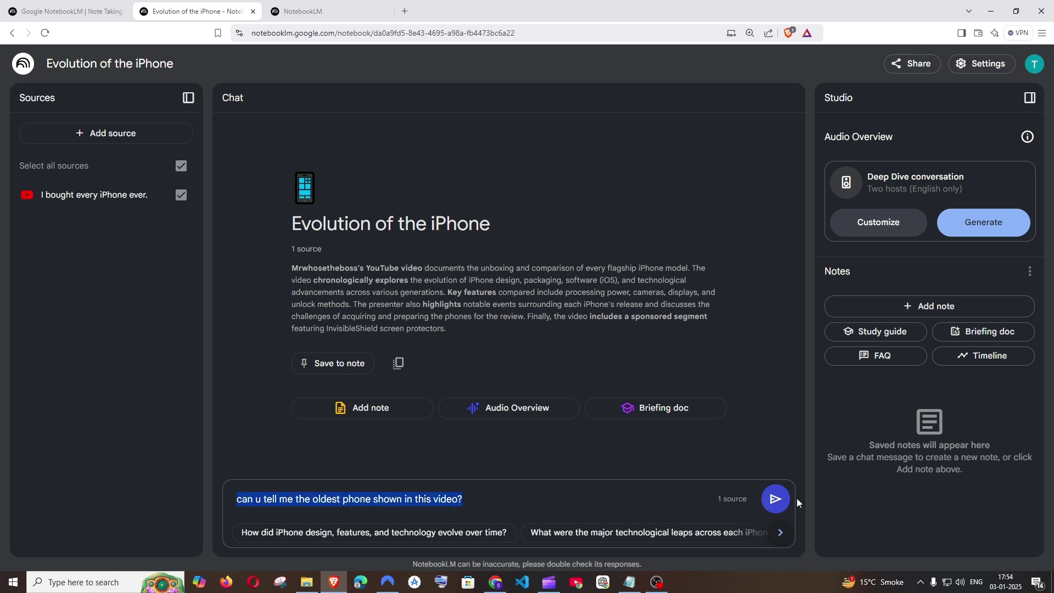
left_click(776, 498)
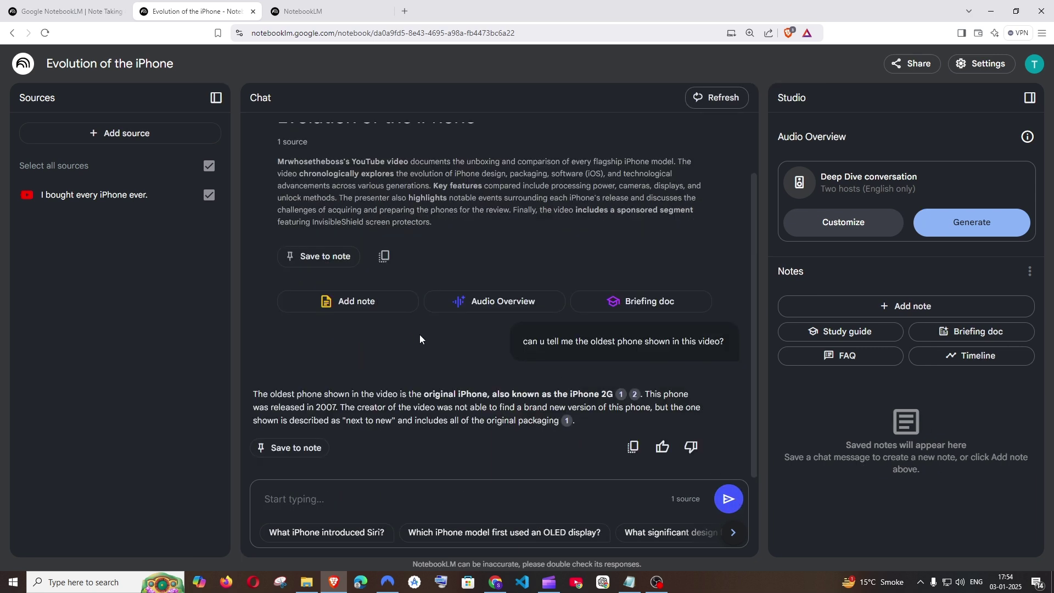
left_click_drag(300, 389, 472, 394)
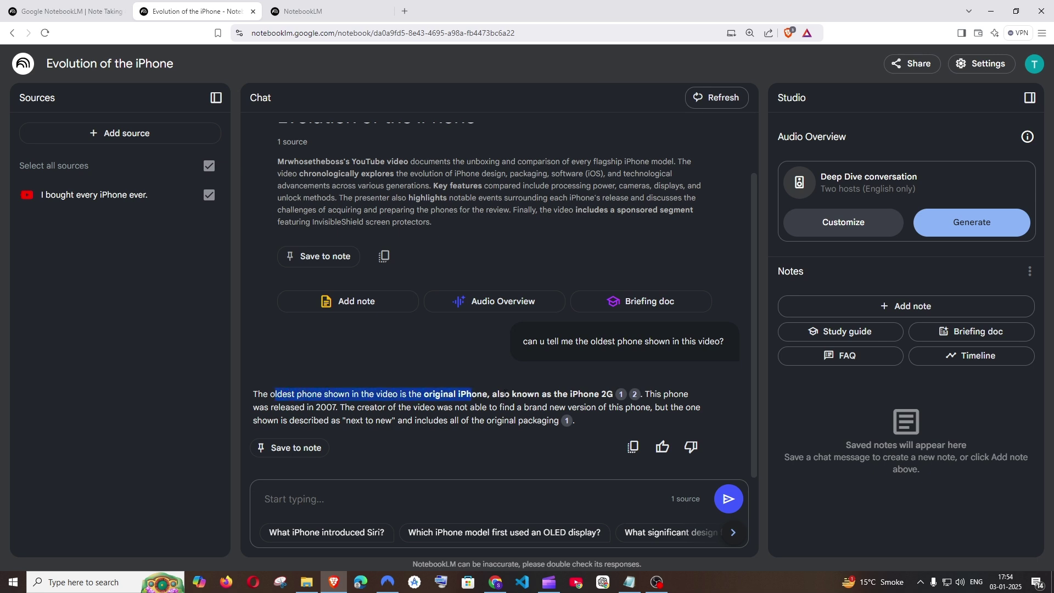
left_click(380, 392)
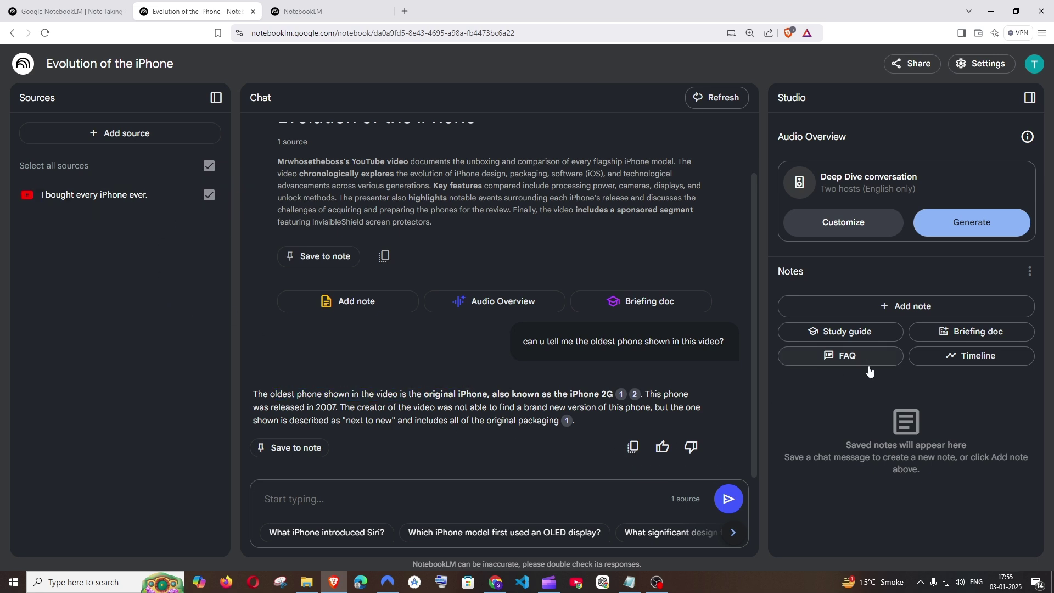
Step: Generate a briefing doc and open the 'iPhone Evolution: A Technological Journey' note
left_click(981, 334)
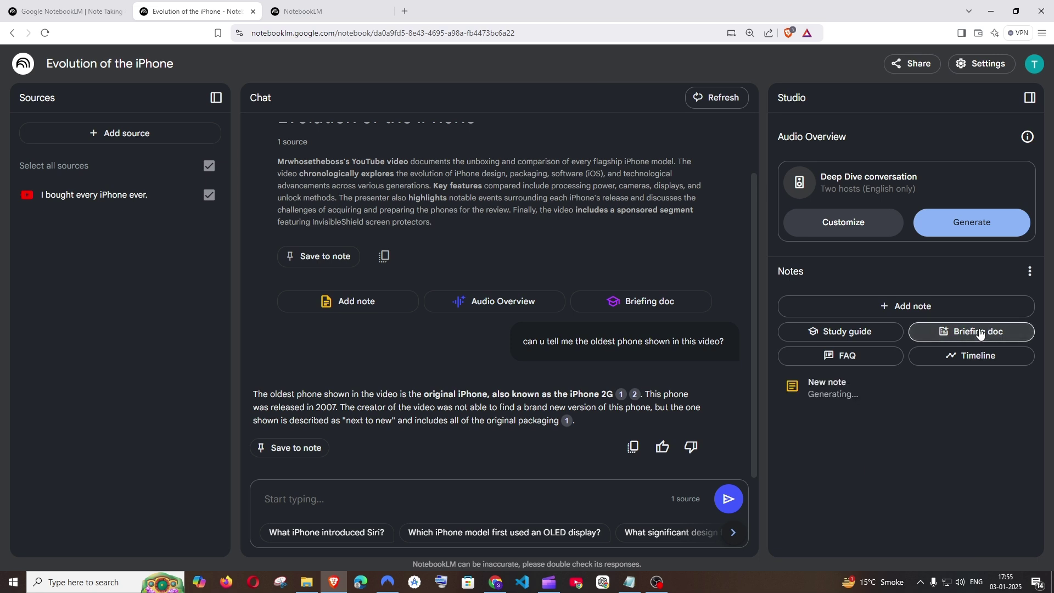
left_click(879, 409)
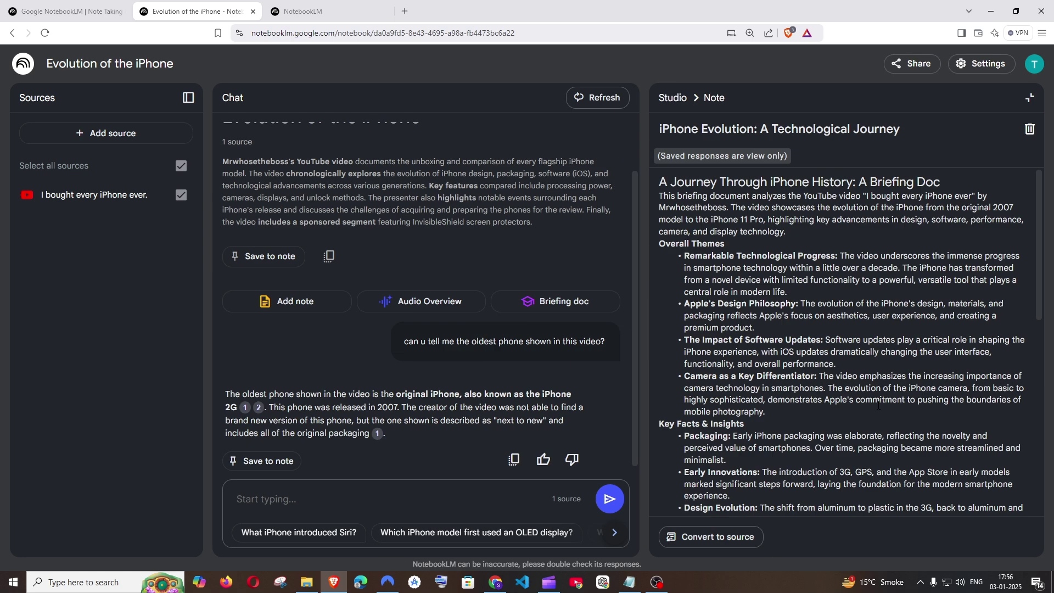
mouse_move(659, 181)
left_mouse_down()
mouse_move(832, 196)
mouse_move(953, 191)
left_mouse_up()
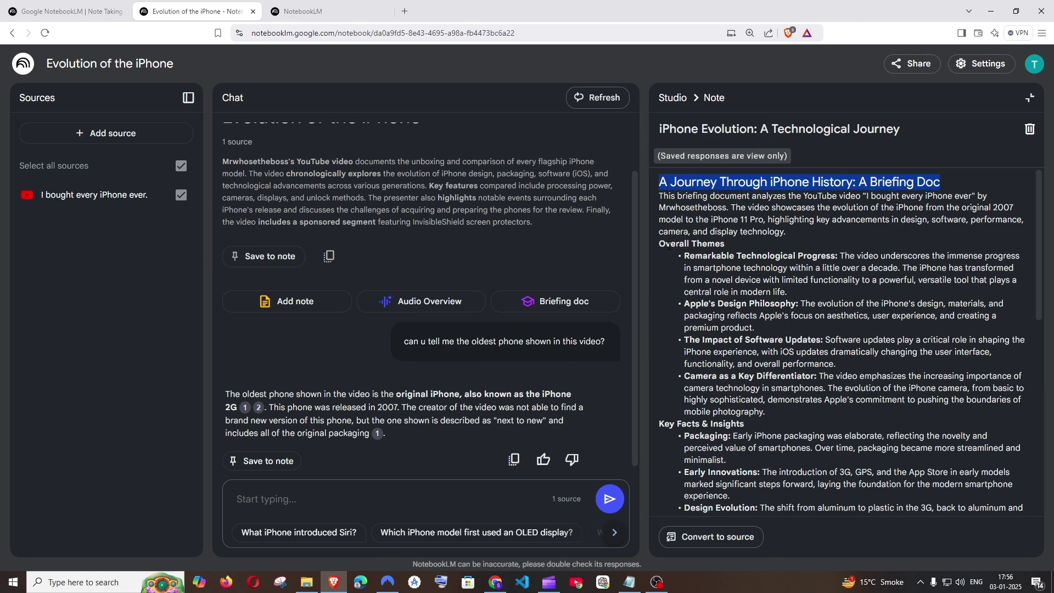
triple_click(670, 244)
Step: Read through the briefing's Overall Themes section and close the note
scroll(713, 275, "down", 3)
scroll(725, 280, "down", 3)
scroll(734, 284, "down", 3)
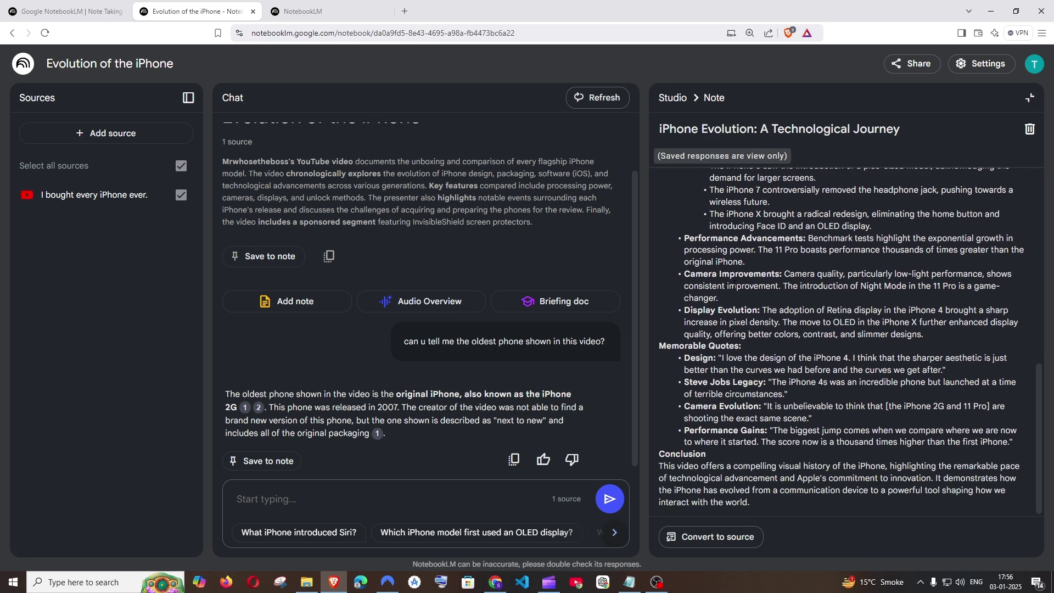
scroll(734, 284, "up", 10)
scroll(734, 284, "up", 2)
left_click_drag(694, 268, 808, 436)
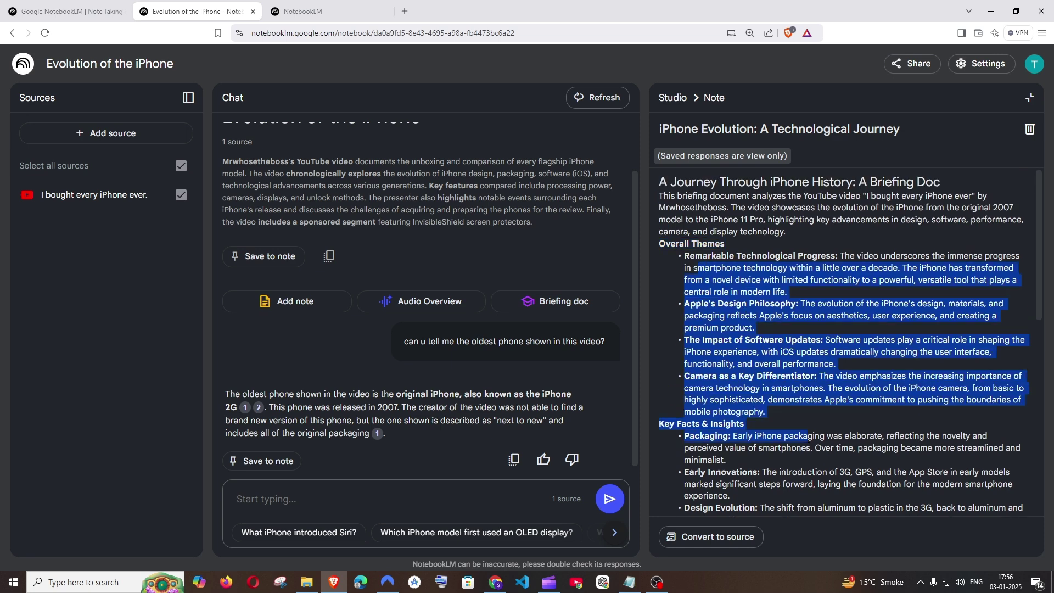
left_click(808, 437)
scroll(810, 357, "down", 5)
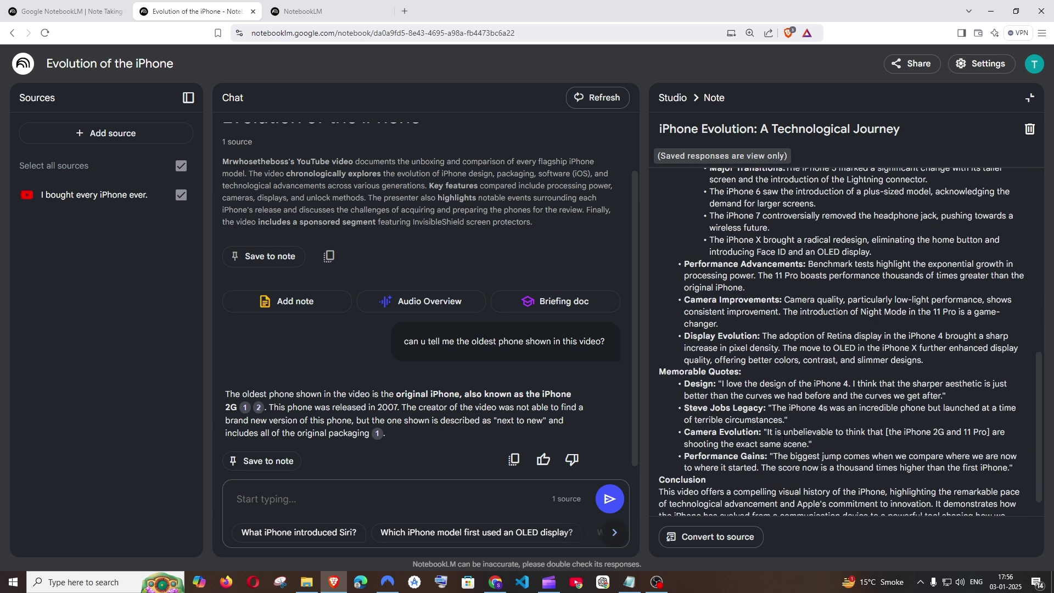
left_click_drag(1039, 362, 1033, 104)
left_click(1032, 100)
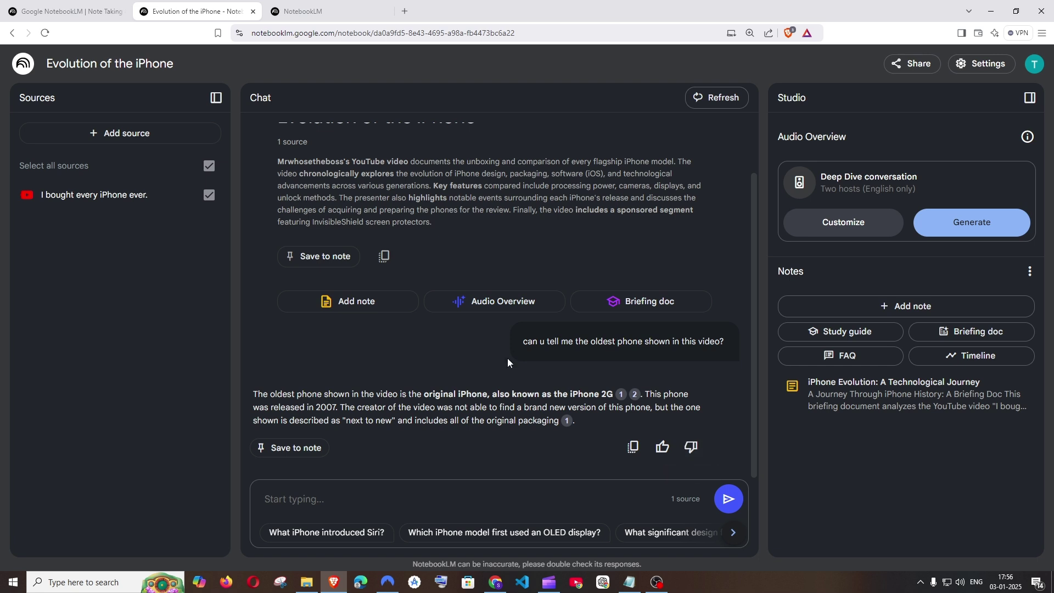
Step: Generate a study guide and open the 'iPhone Evolution: A Comprehensive Study Guide' note
left_click(842, 335)
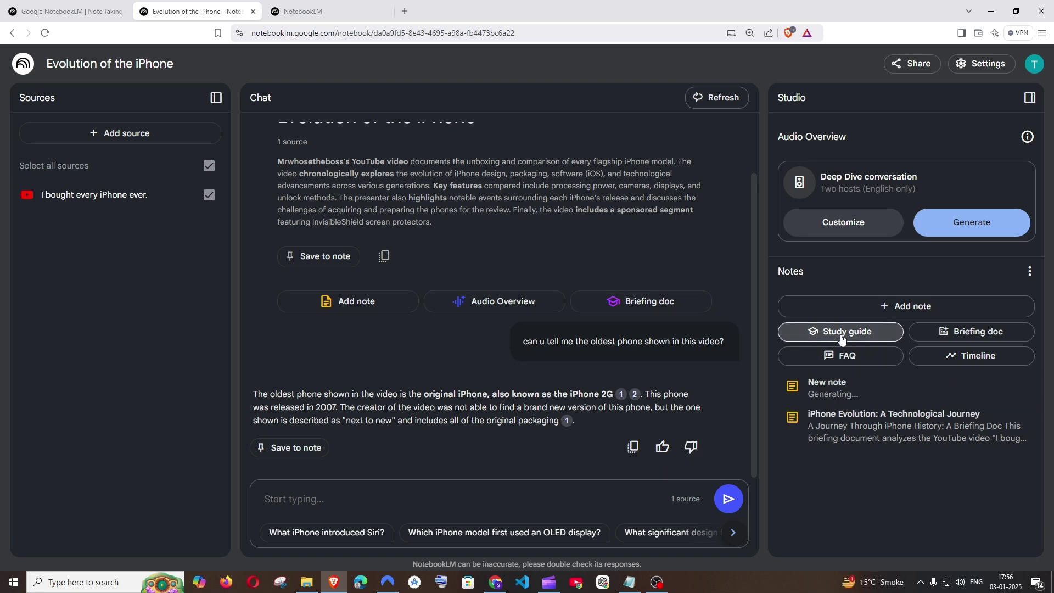
left_click(877, 399)
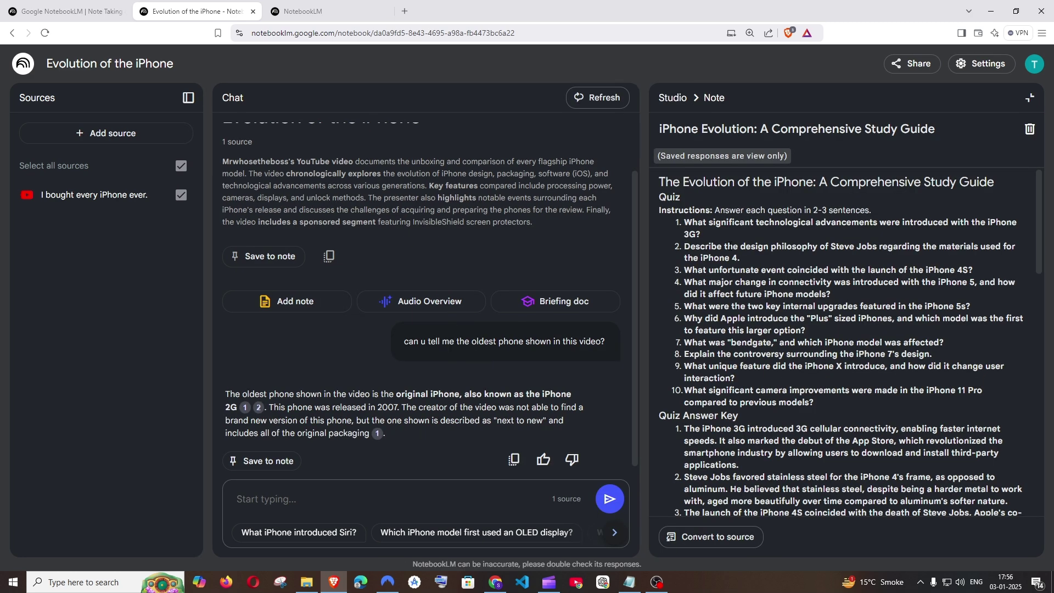
left_click_drag(694, 428, 789, 402)
Step: Scroll through the quiz and answer key down to the Glossary of Key Terms
scroll(790, 330, "down", 2)
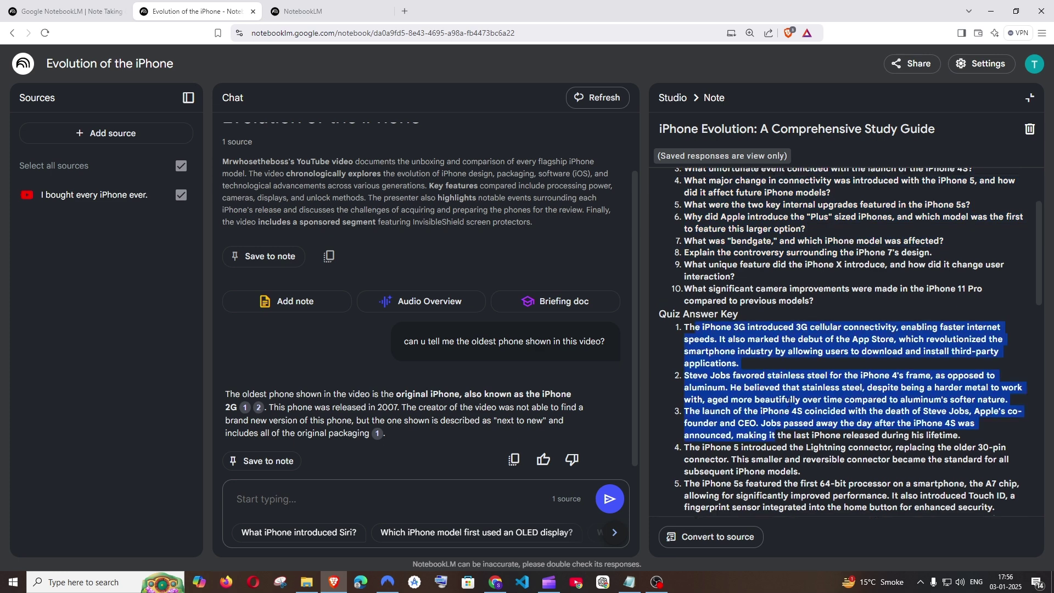
scroll(705, 242, "up", 2)
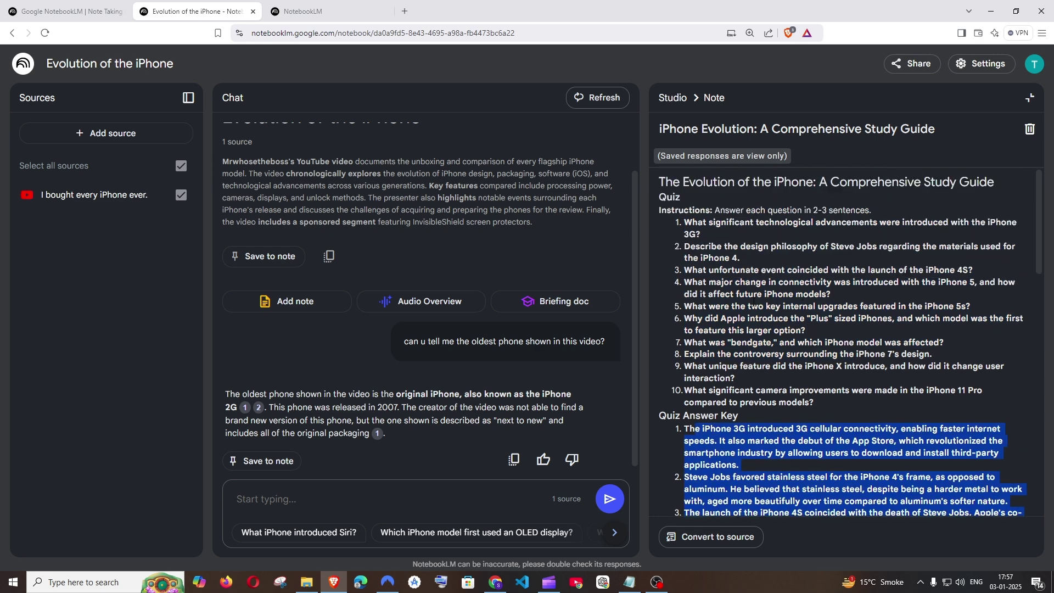
scroll(754, 305, "down", 3)
scroll(754, 305, "down", 3)
scroll(753, 305, "down", 2)
scroll(753, 305, "down", 2)
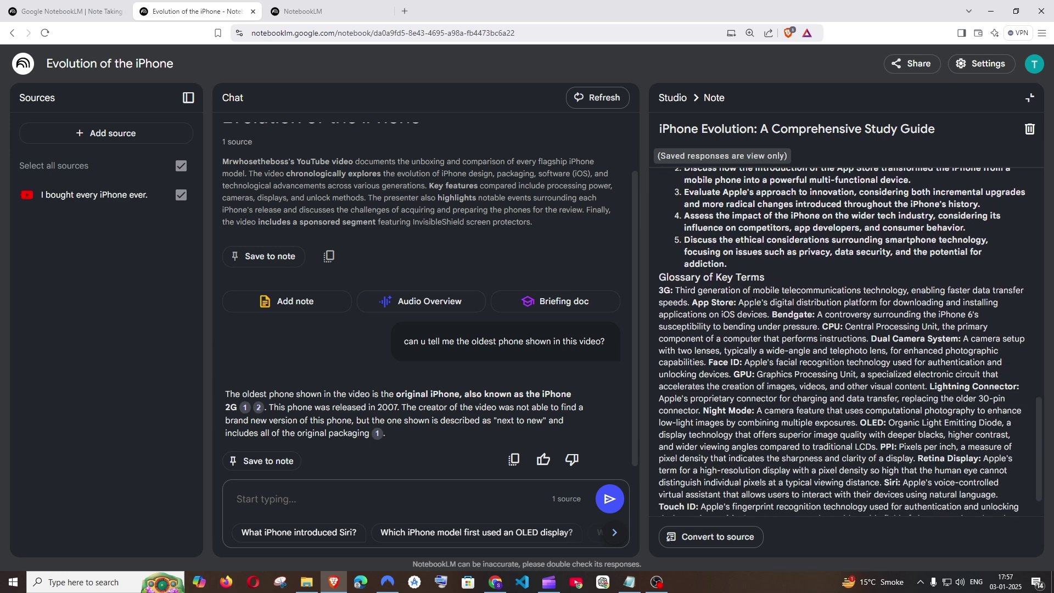
scroll(755, 274, "down", 1)
left_click_drag(659, 237, 780, 238)
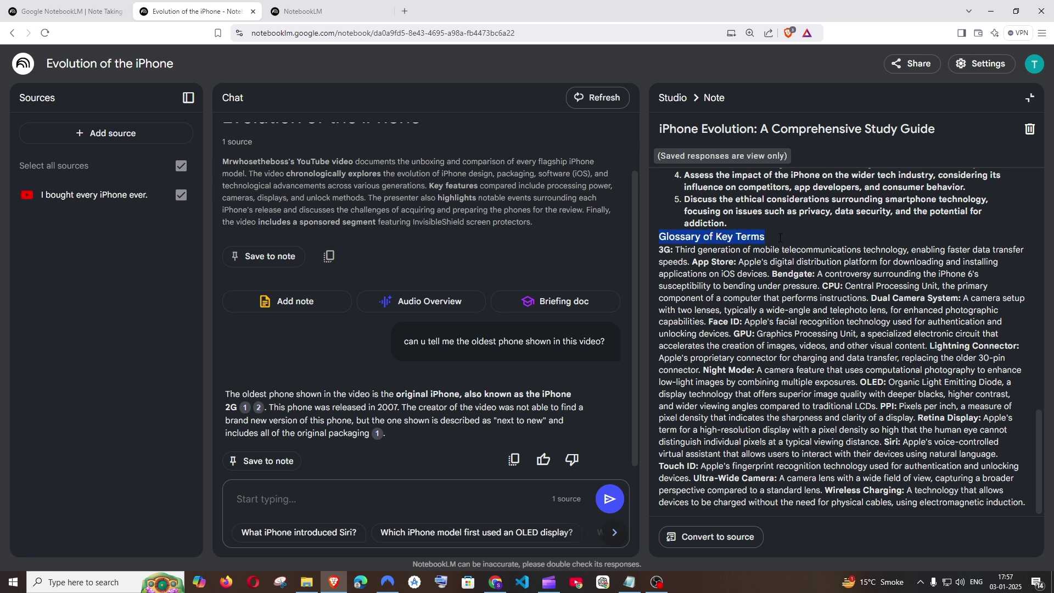
Step: Close the study guide, generate a timeline and open 'iPhone Evolution: A Comprehensive Timeline'
key("Escape")
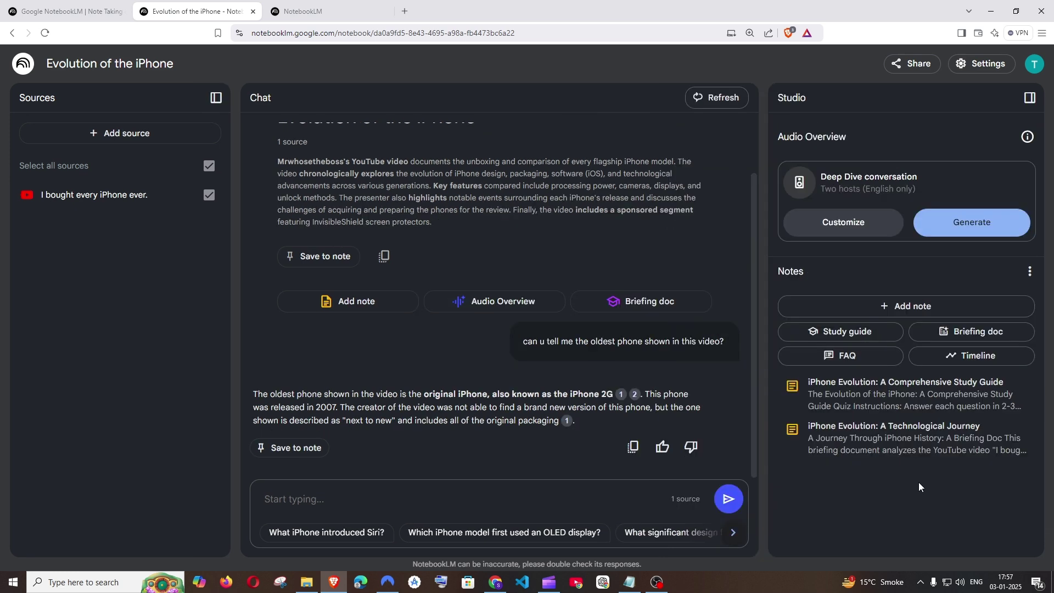
left_click(976, 361)
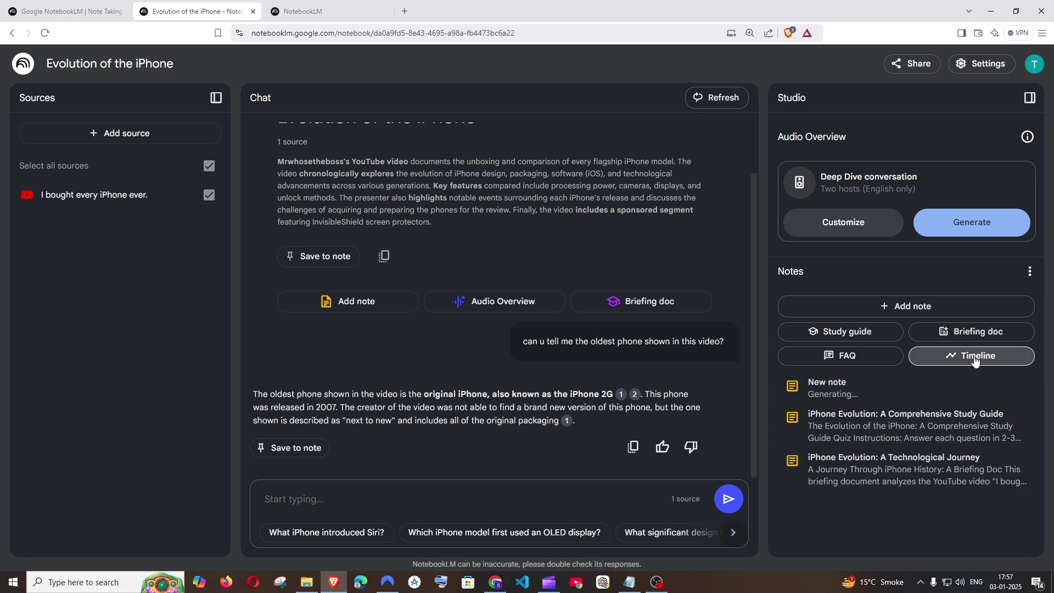
left_click(912, 404)
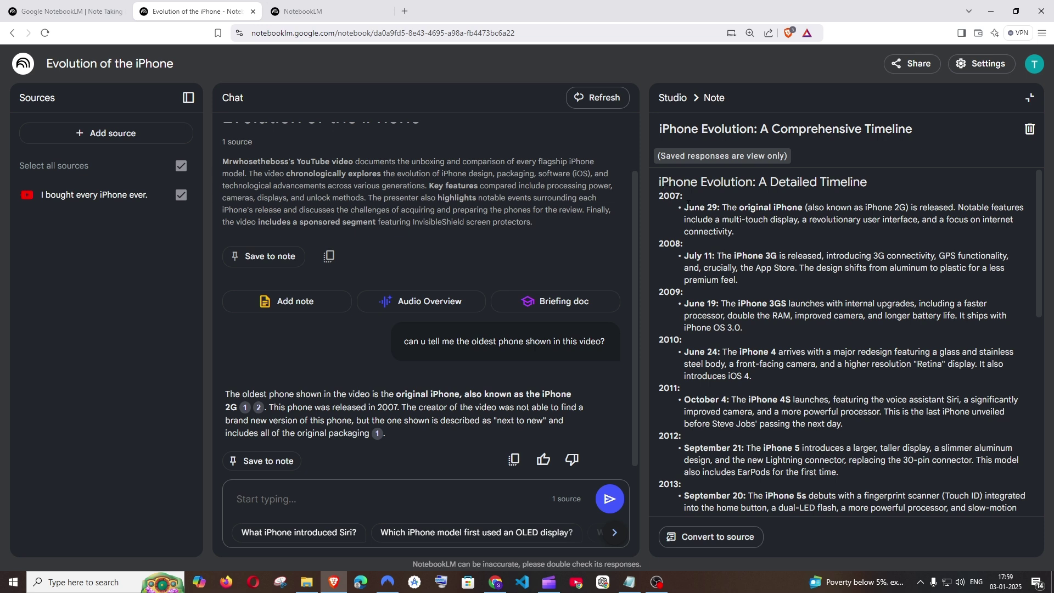
left_click_drag(682, 208, 749, 231)
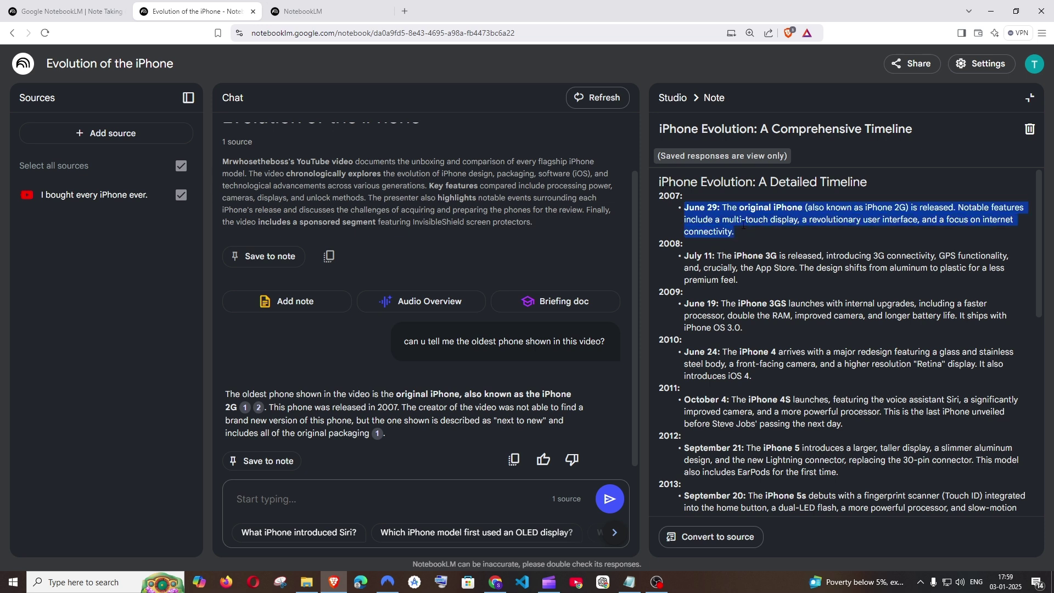
Step: Read through the timeline's year-by-year entries from June 2007 onward
double_click(669, 197)
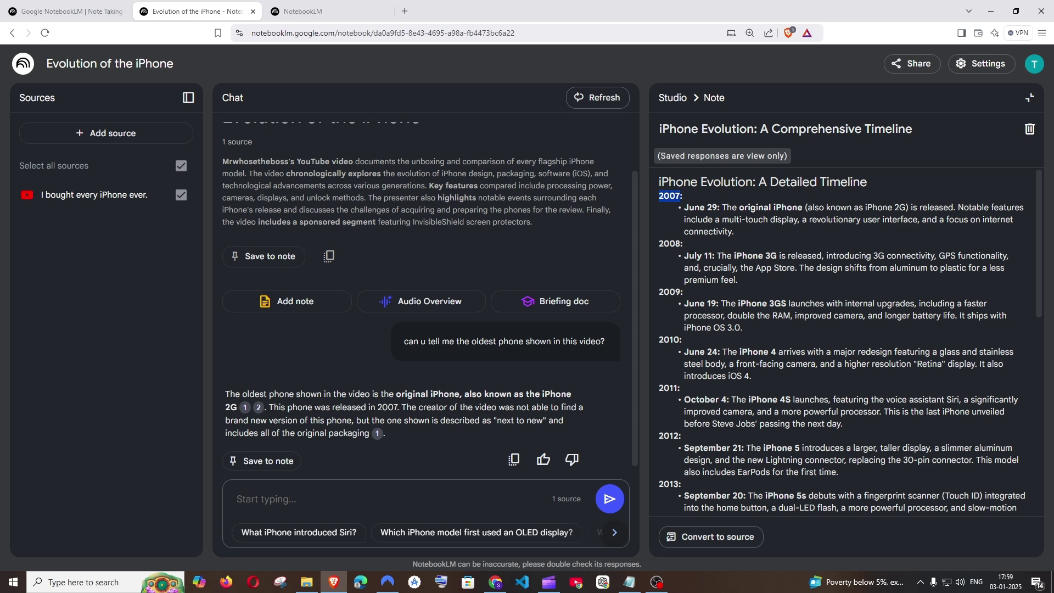
triple_click(748, 273)
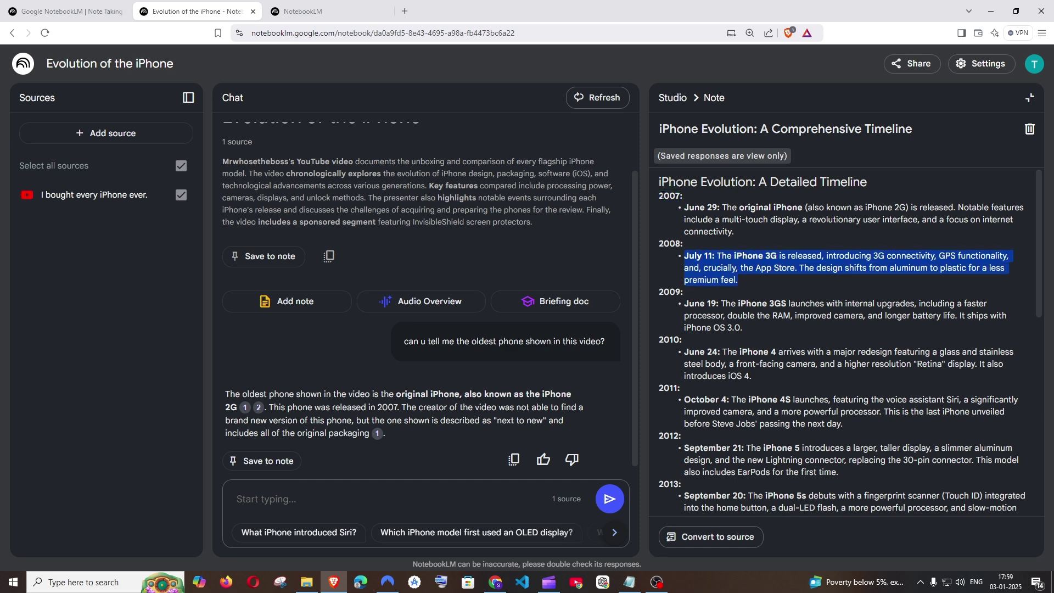
left_click_drag(661, 196, 752, 377)
left_click(752, 252)
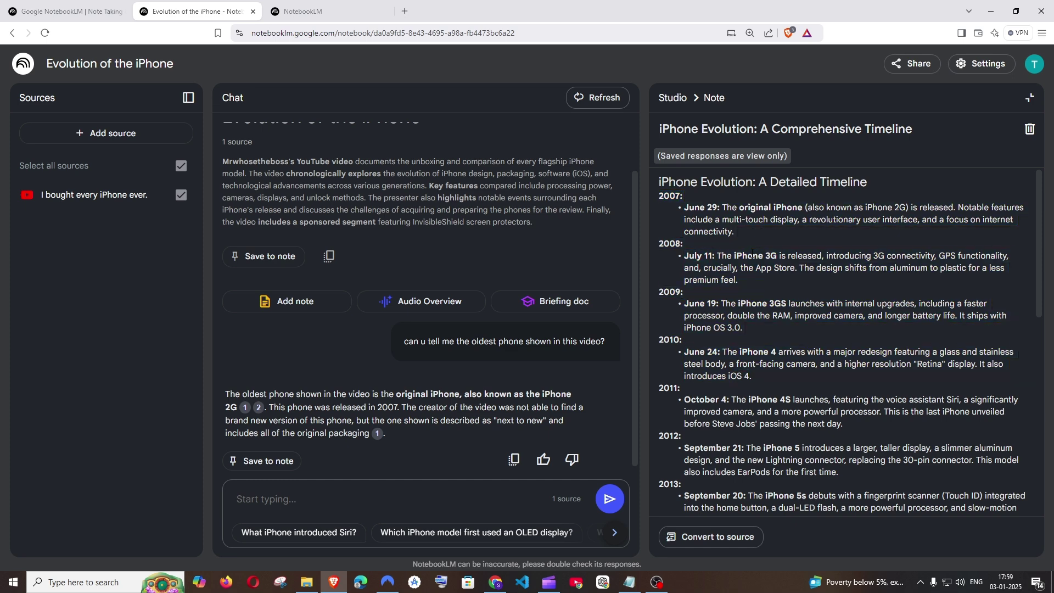
double_click(668, 197)
scroll(670, 229, "down", 2)
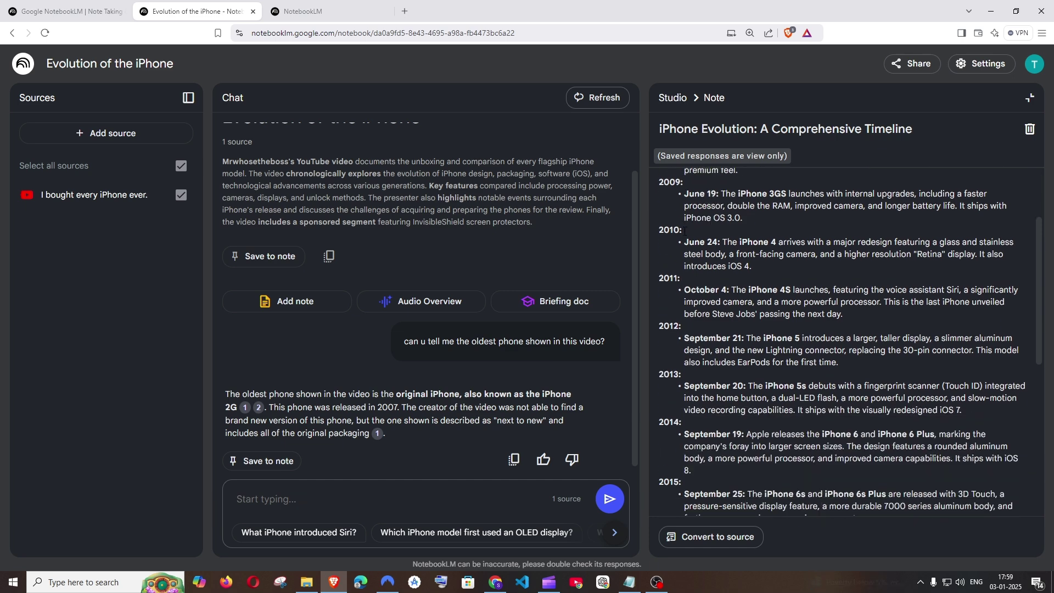
left_click_drag(670, 229, 828, 388)
scroll(829, 391, "up", 2)
left_click_drag(681, 207, 807, 389)
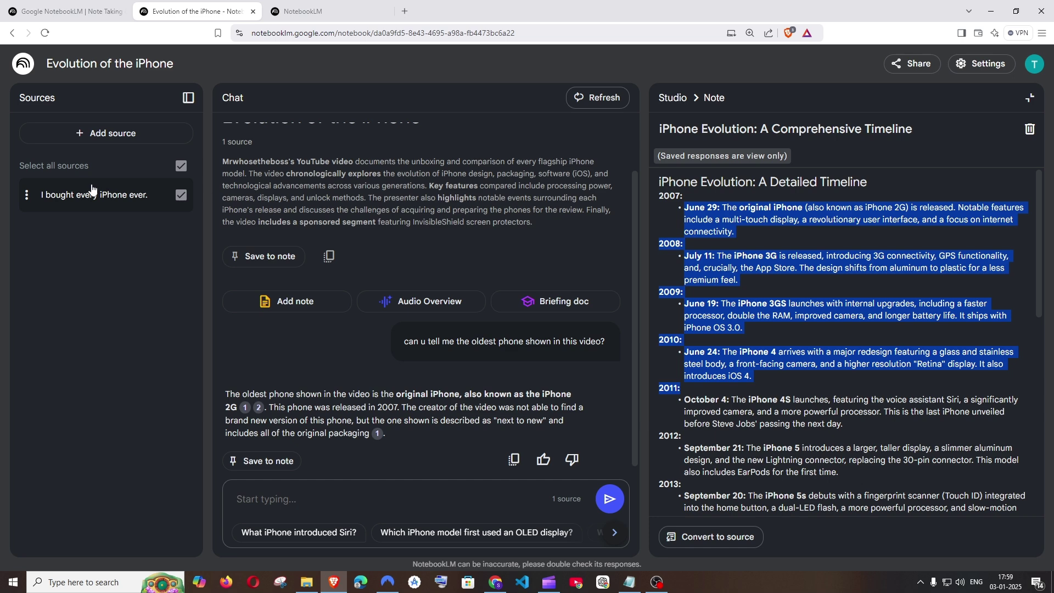
scroll(806, 352, "down", 4)
scroll(806, 351, "down", 4)
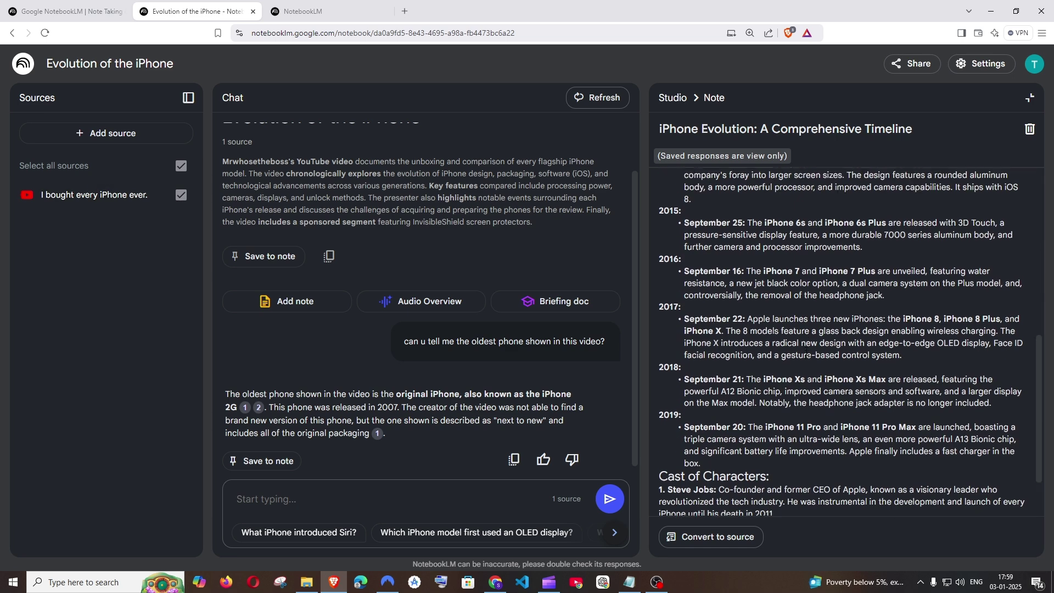
scroll(807, 351, "up", 8)
left_click(809, 280)
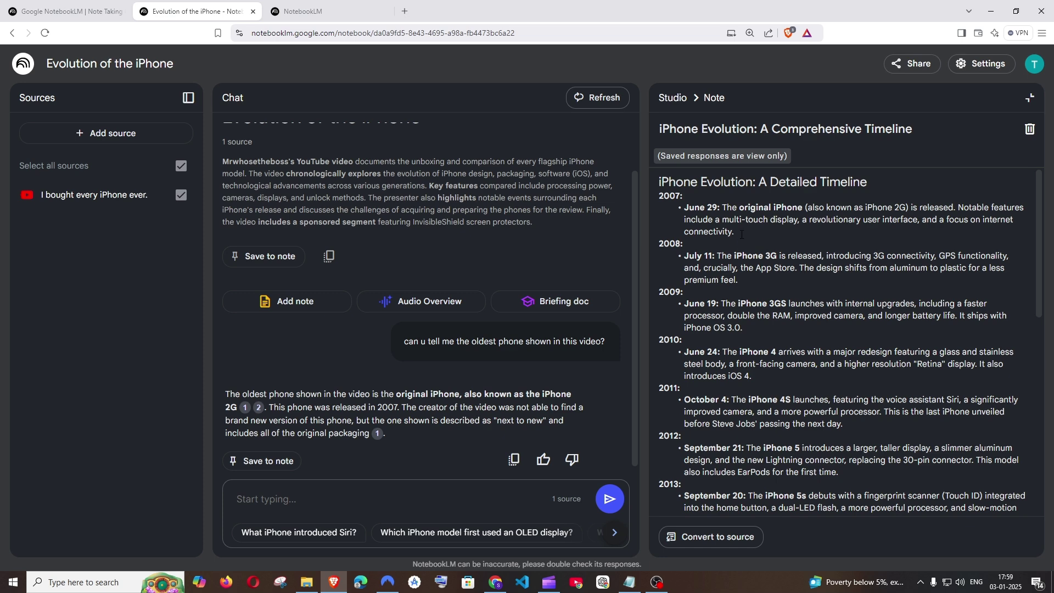
Step: Close the timeline note and generate the 26:54 'Evolution of the iPhone' audio overview
left_click(1028, 99)
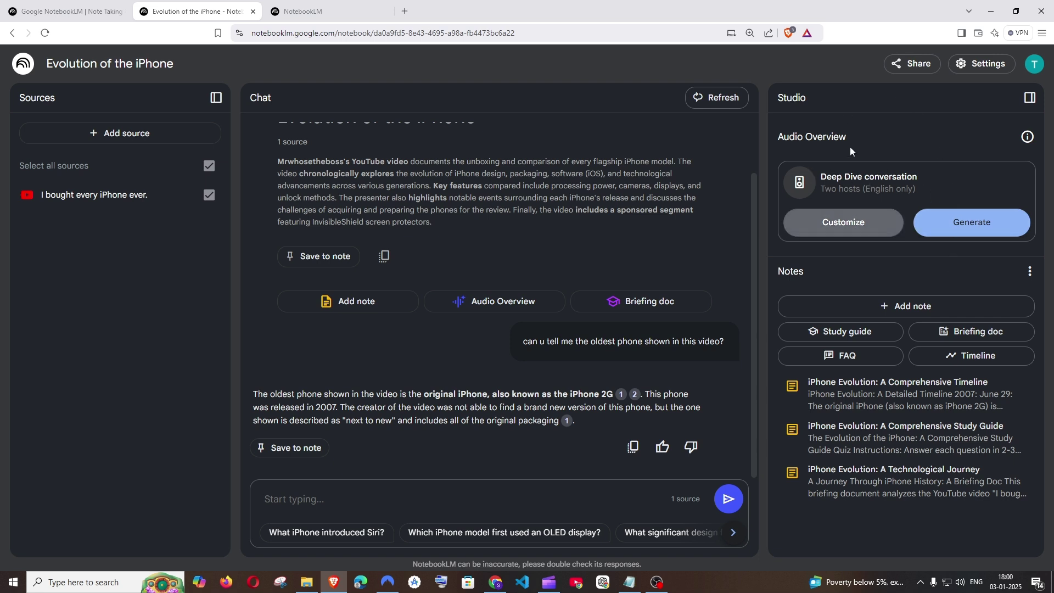
left_click(991, 216)
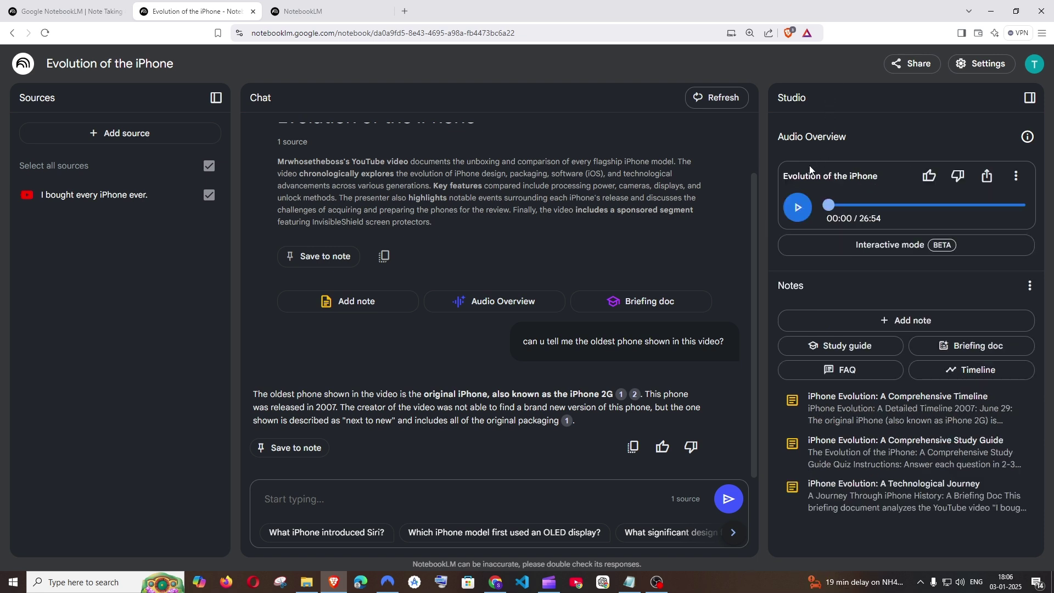
Step: Play the audio overview podcast, skip ahead to about 3:37, and pause it at 03:38 of 26:54
left_click(799, 215)
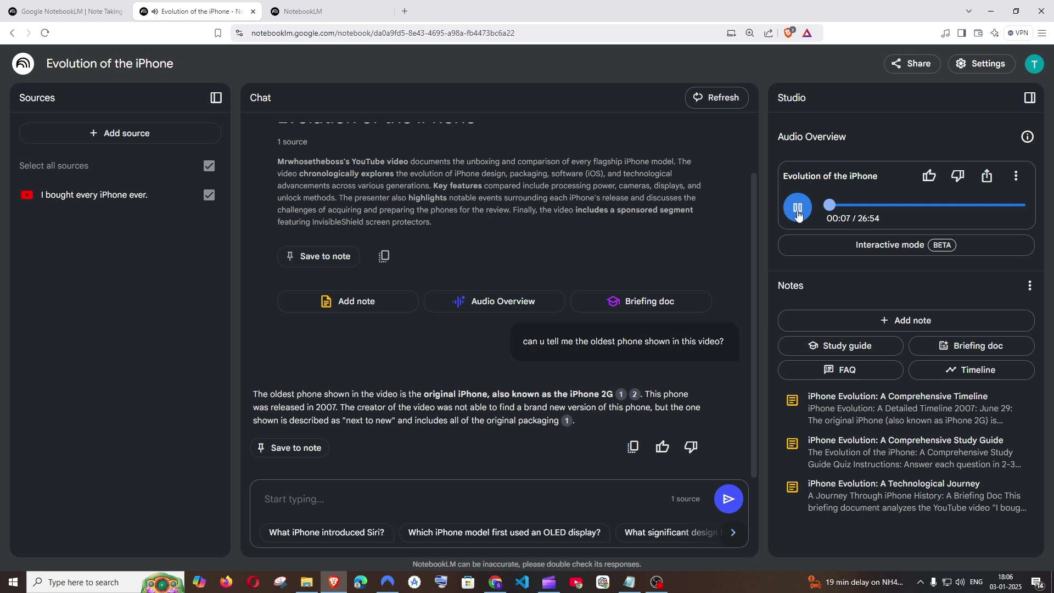
left_click_drag(829, 204, 856, 206)
left_click(798, 208)
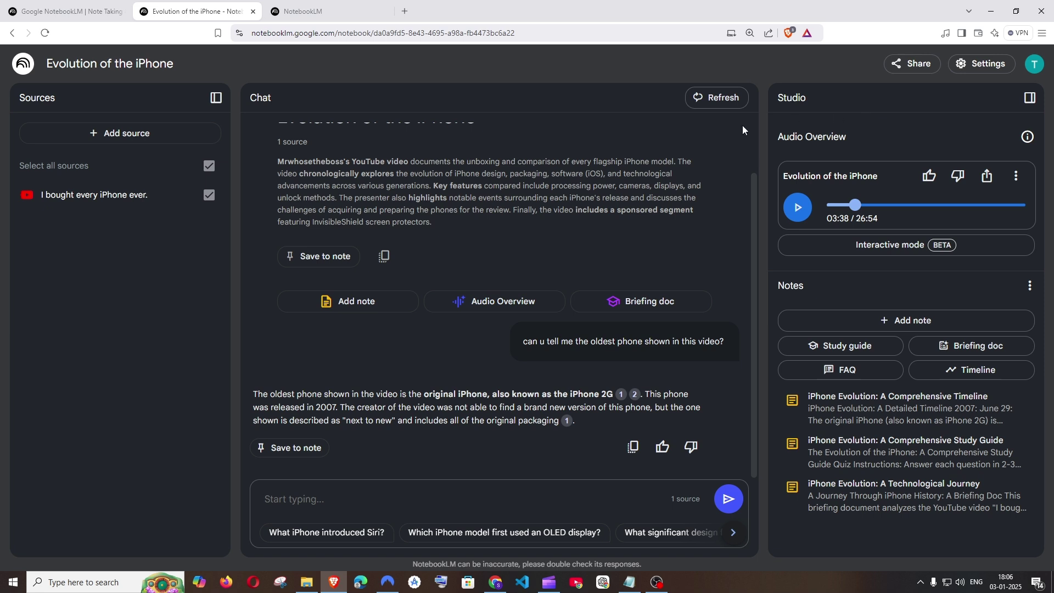
scroll(393, 212, "up", 1)
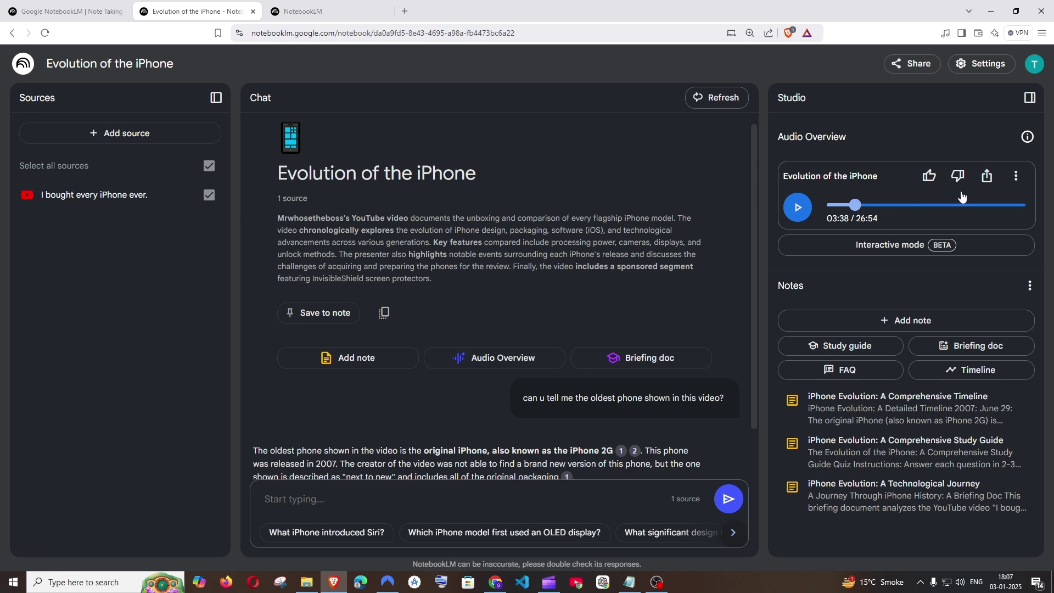
left_click(1016, 176)
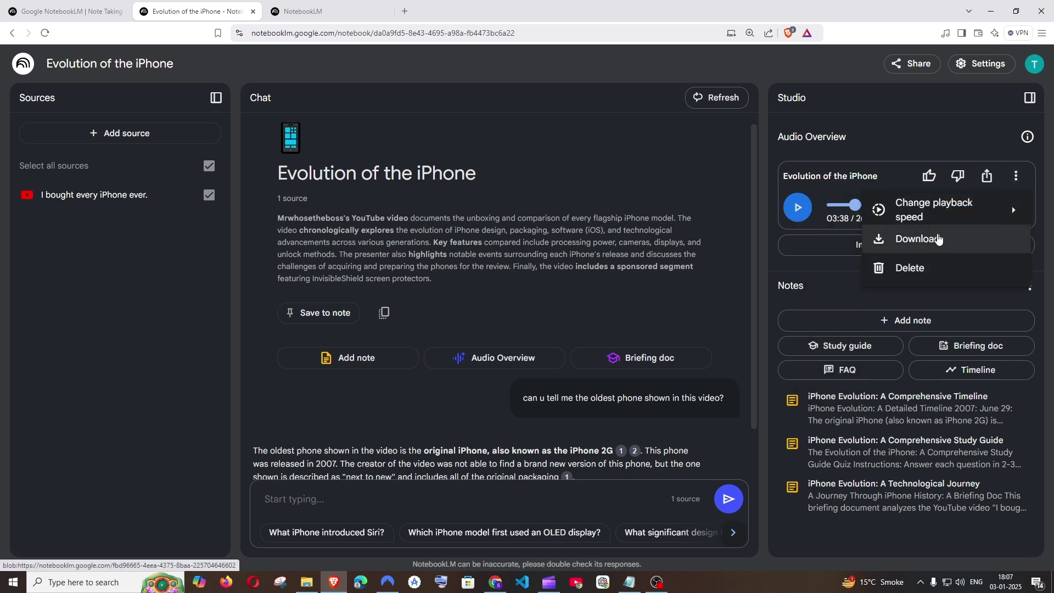
left_click(984, 178)
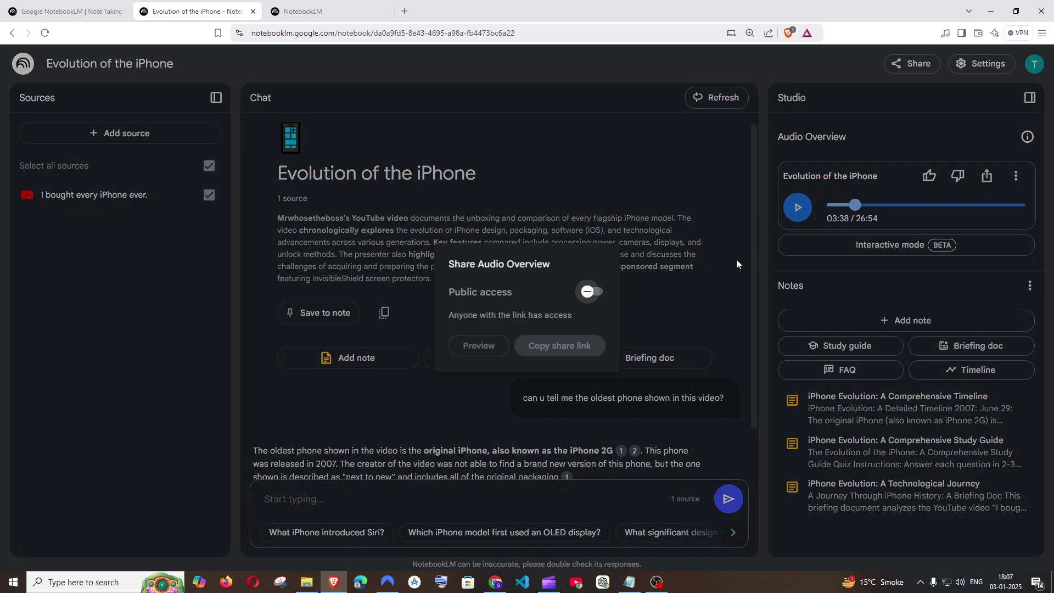
left_click(870, 141)
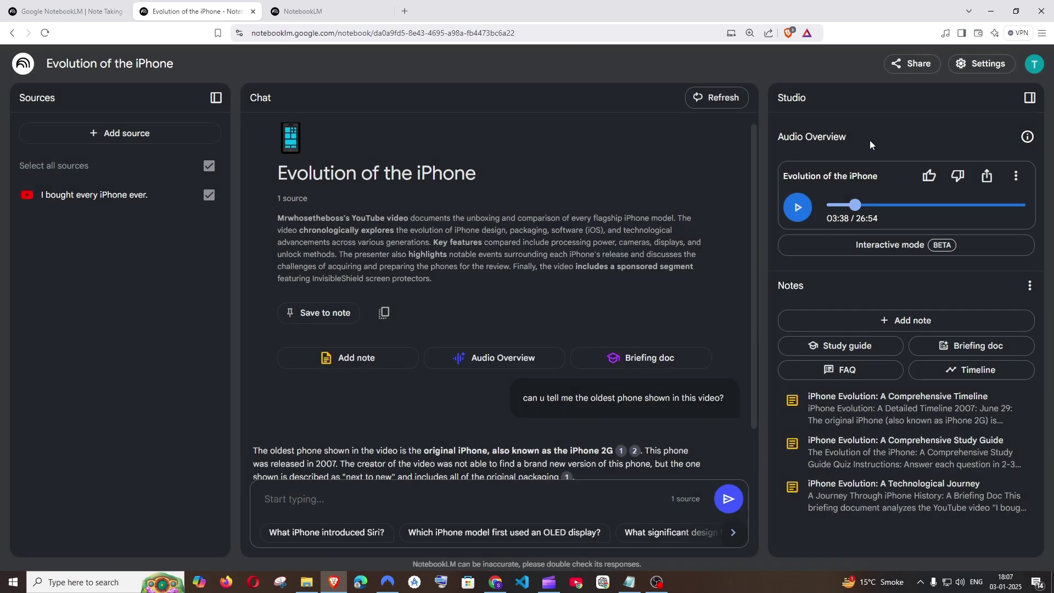
left_click(215, 98)
left_click(26, 98)
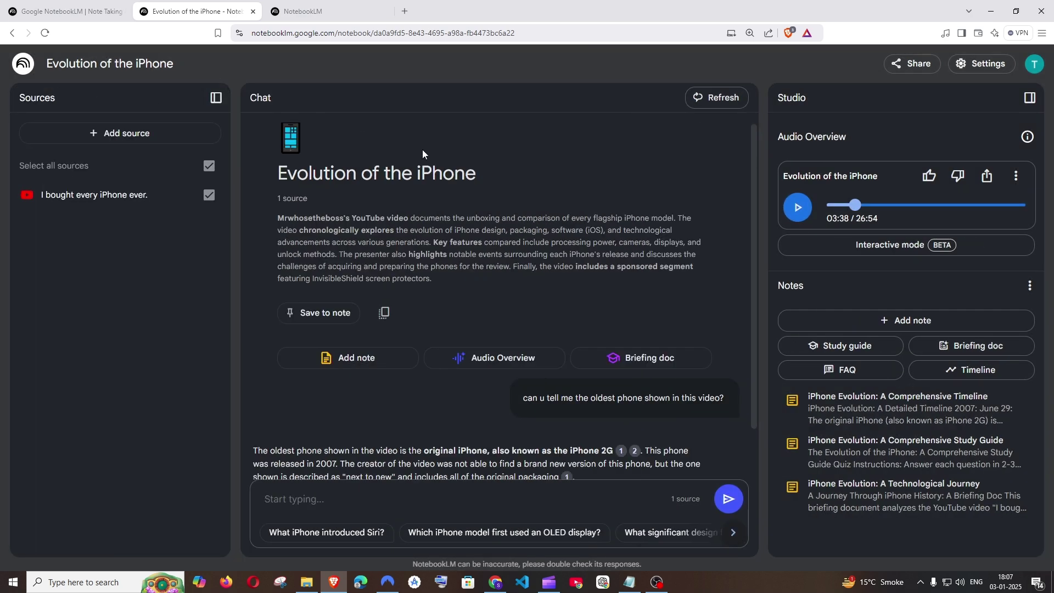